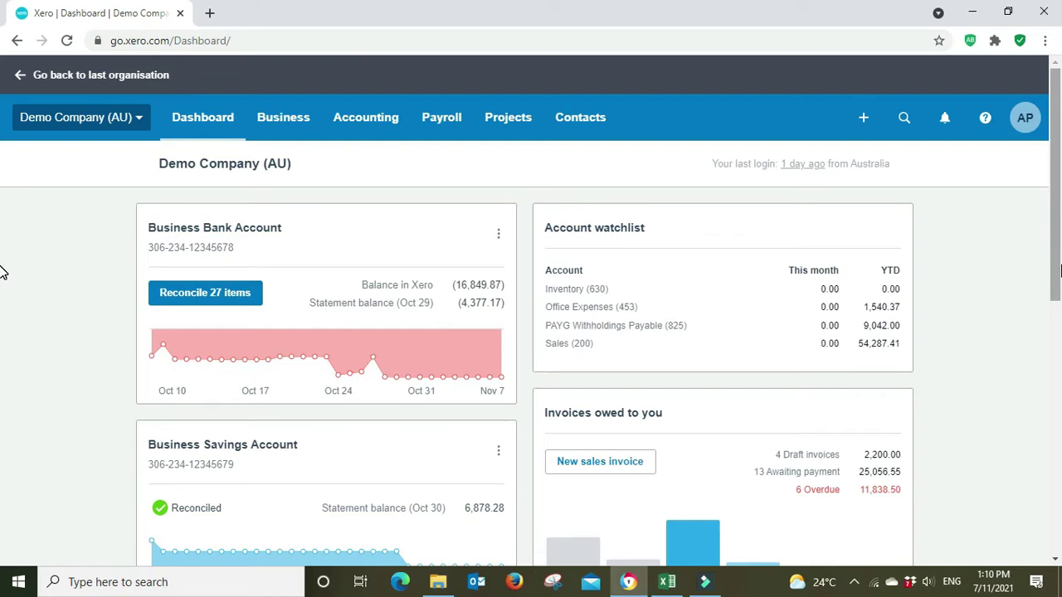
Step: Open the reconciliation page of the Business Bank Account and go to the SMART Agency statement line
{"action": "left_click", "coordinate": [249, 295]}
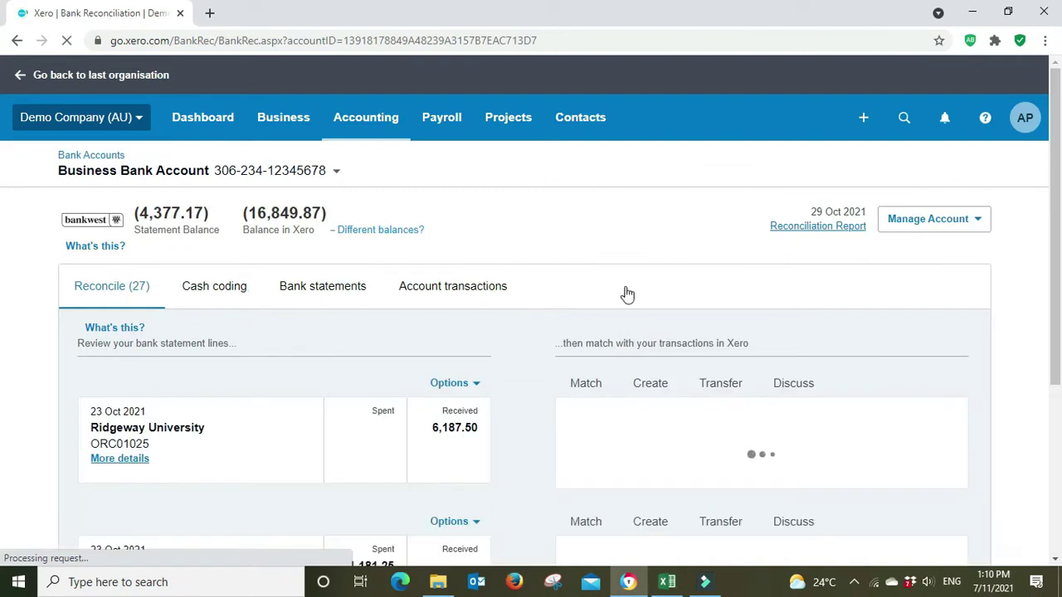
{"action": "scroll", "coordinate": [628, 292], "scroll_direction": "down", "scroll_amount": 3}
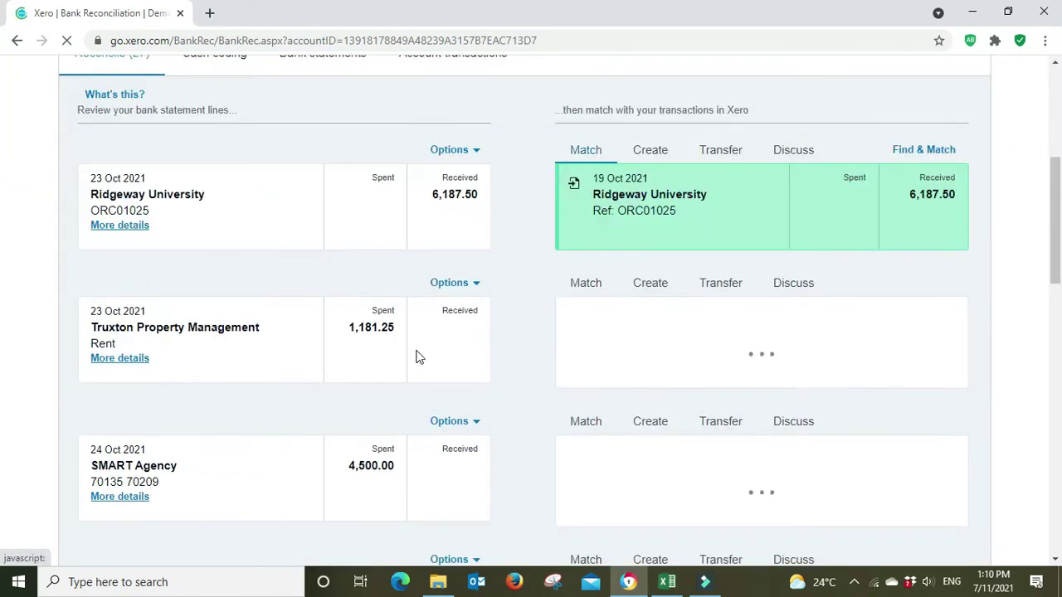
{"action": "scroll", "coordinate": [500, 489], "scroll_direction": "down", "scroll_amount": 3}
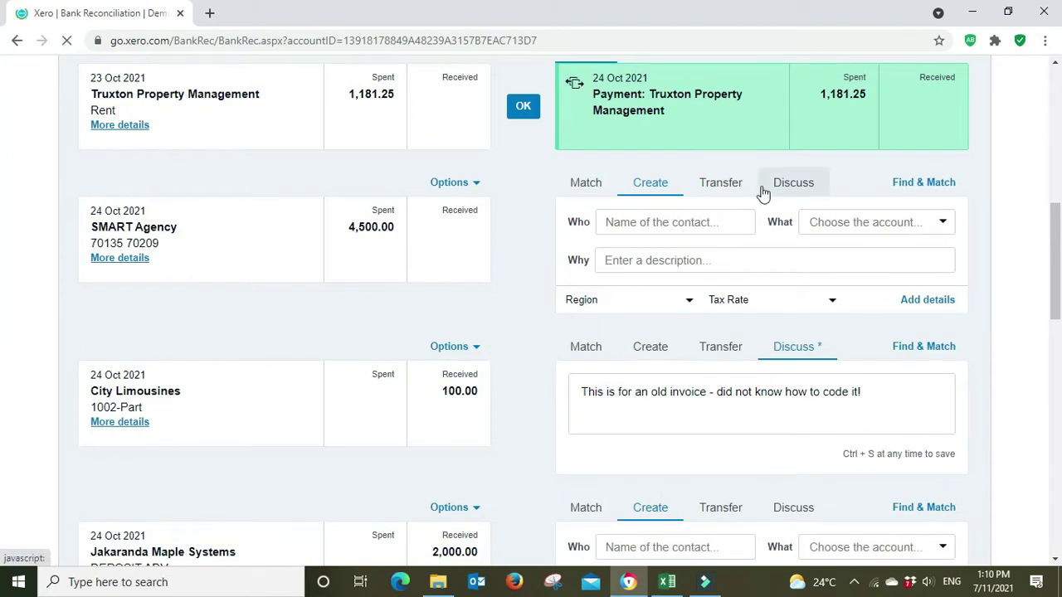
Step: Examine the accounts offered for coding the SMART Agency payment, through the whole Expenses group, and close the list without choosing one
{"action": "left_click", "coordinate": [941, 223]}
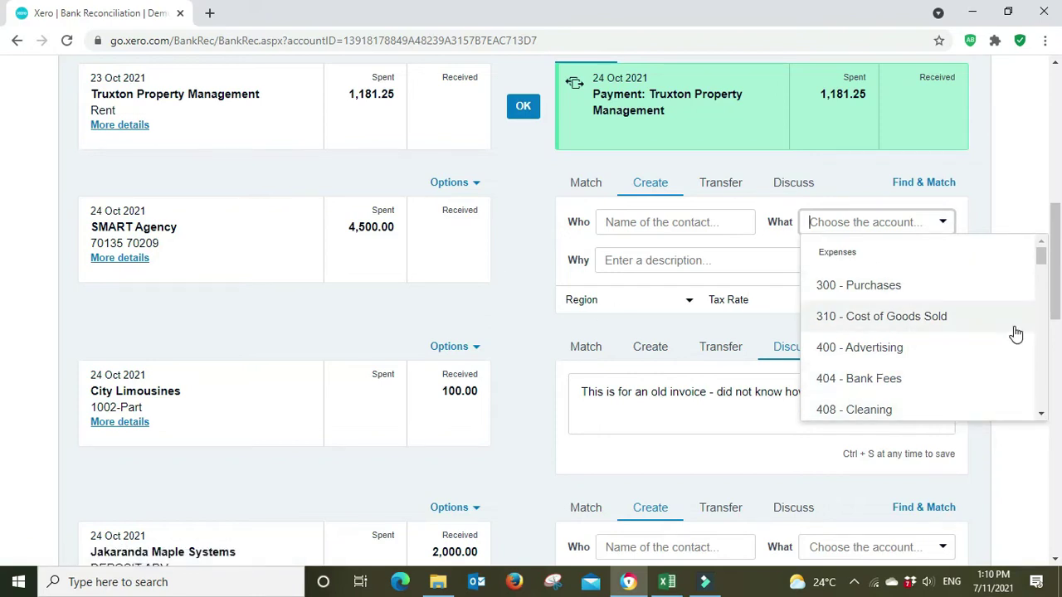
{"action": "left_click", "coordinate": [1042, 413]}
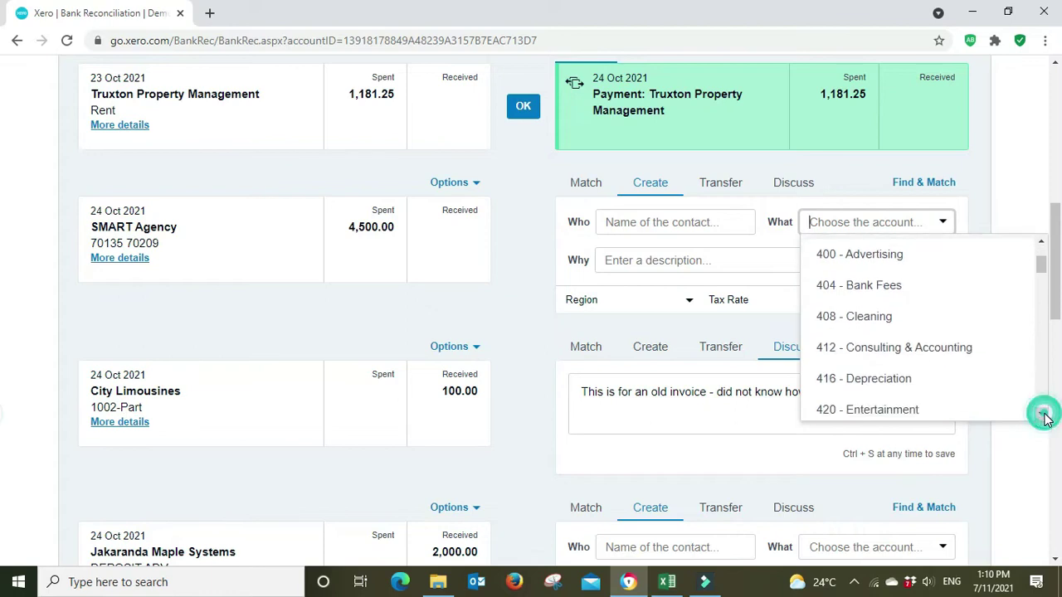
{"action": "left_click", "coordinate": [1042, 413]}
{"action": "left_click", "coordinate": [1042, 413]}
{"action": "left_click", "coordinate": [1042, 413]}
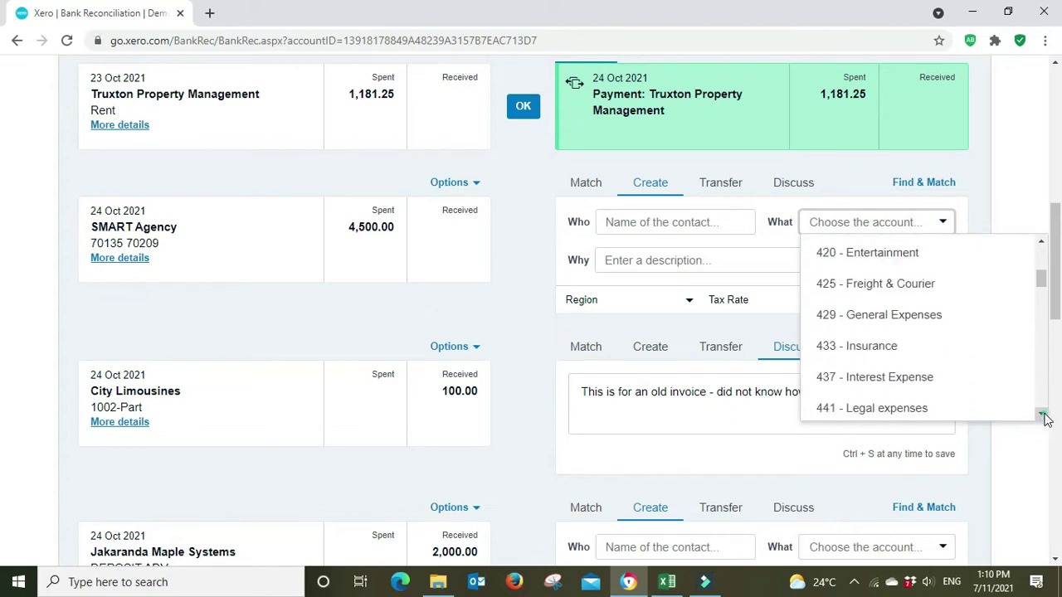
{"action": "left_click", "coordinate": [1042, 413]}
{"action": "left_click", "coordinate": [1042, 413]}
{"action": "left_click", "coordinate": [1042, 413]}
{"action": "left_click", "coordinate": [1042, 413]}
{"action": "left_click", "coordinate": [1042, 414]}
{"action": "left_click", "coordinate": [1043, 414]}
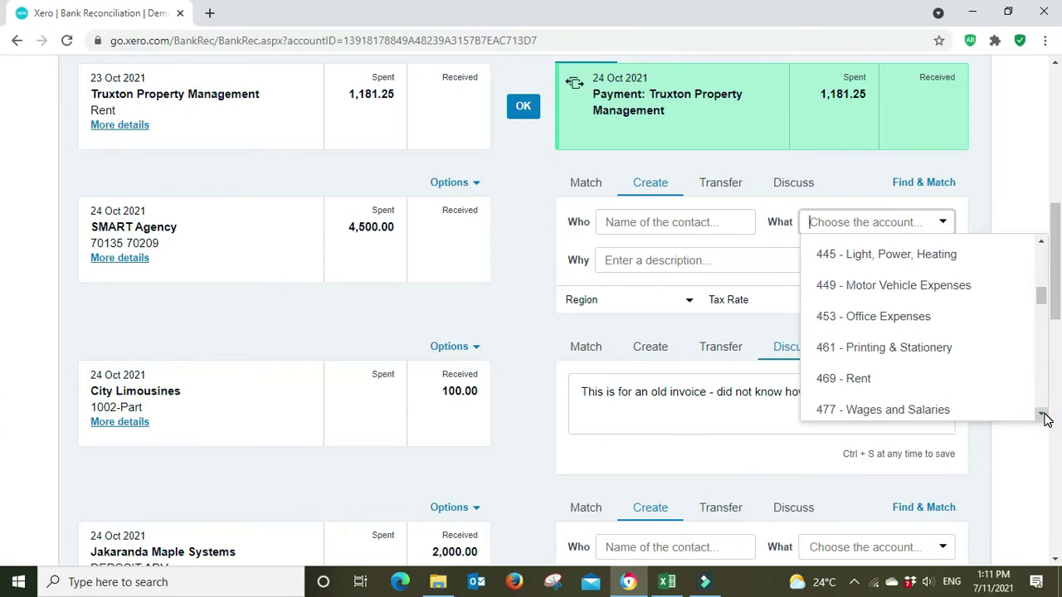
{"action": "left_click", "coordinate": [1042, 414]}
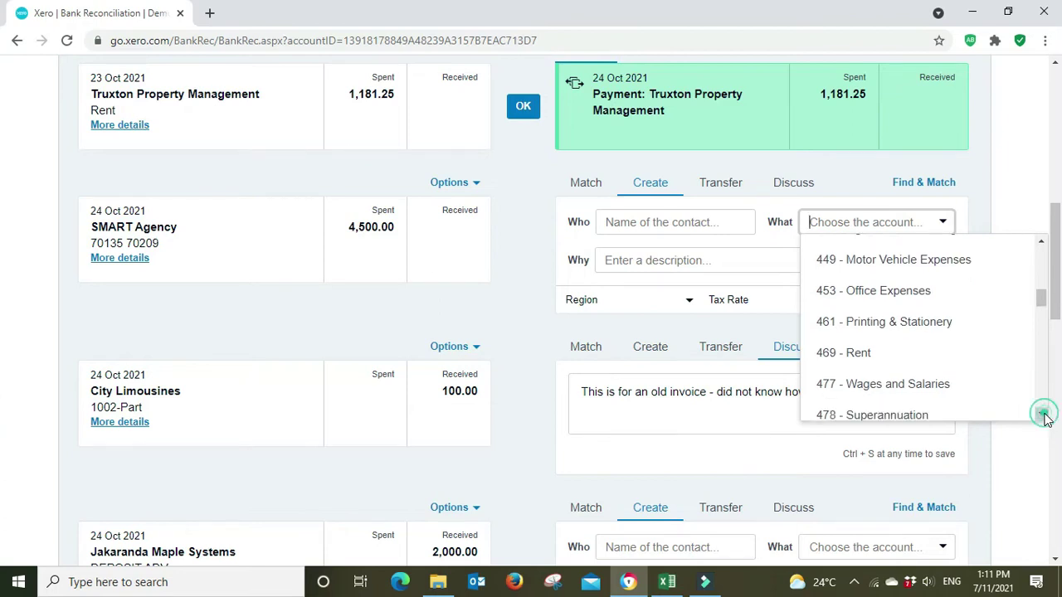
{"action": "left_click", "coordinate": [1042, 414]}
{"action": "left_click", "coordinate": [1042, 414]}
{"action": "left_click", "coordinate": [1042, 414]}
{"action": "left_click", "coordinate": [1042, 414]}
{"action": "left_click", "coordinate": [1042, 414]}
{"action": "left_click", "coordinate": [1042, 414]}
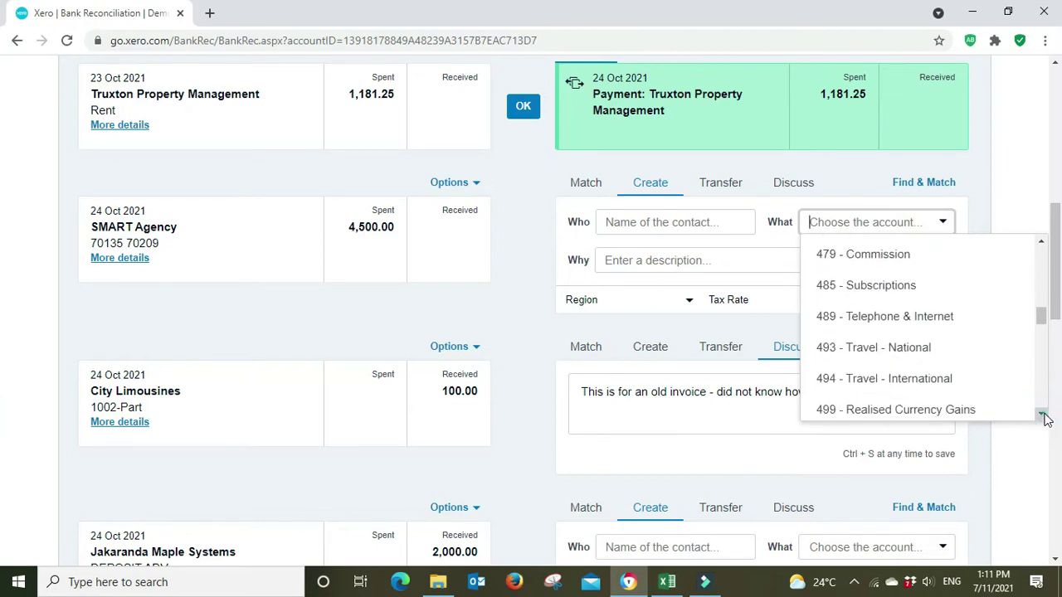
{"action": "left_click", "coordinate": [1042, 414]}
{"action": "left_click", "coordinate": [1042, 414]}
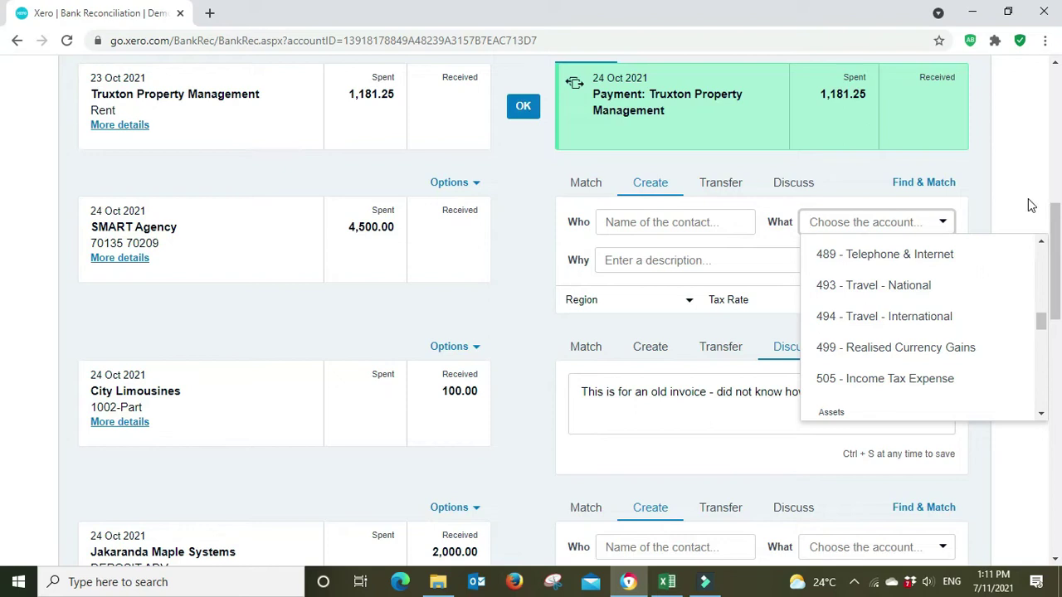
{"action": "left_click", "coordinate": [1034, 172]}
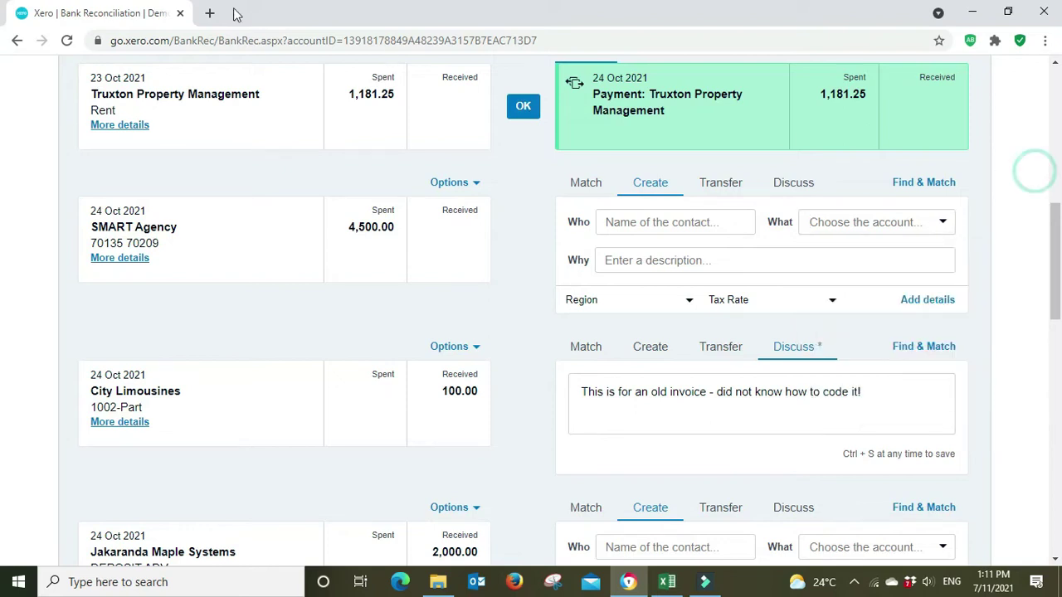
Step: Open the chart of accounts in a duplicate of the reconciliation browser tab and hide its help banner
{"action": "right_click", "coordinate": [81, 6]}
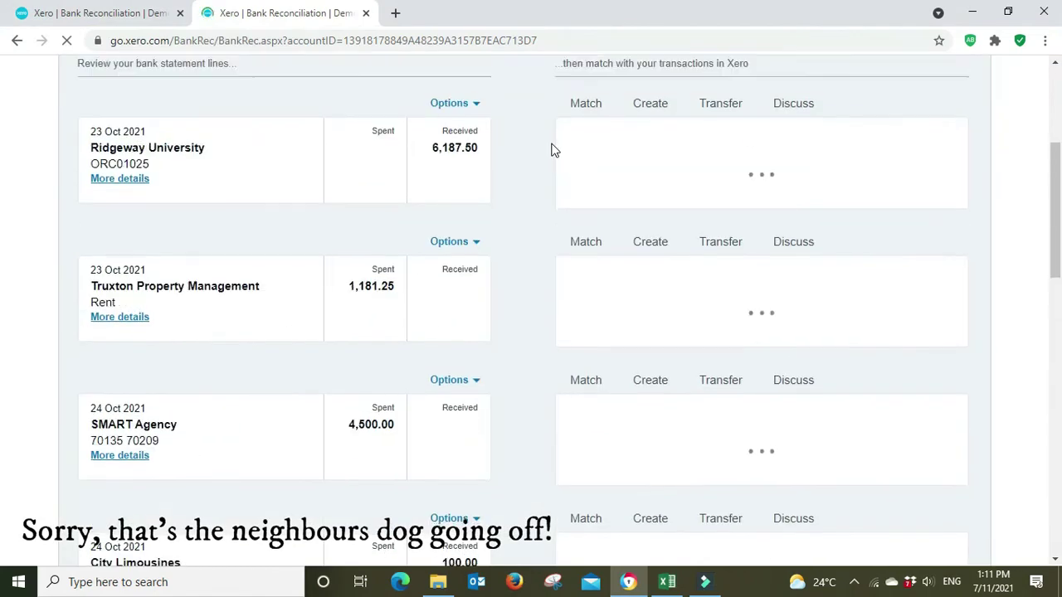
{"action": "scroll", "coordinate": [490, 146], "scroll_direction": "up", "scroll_amount": 3}
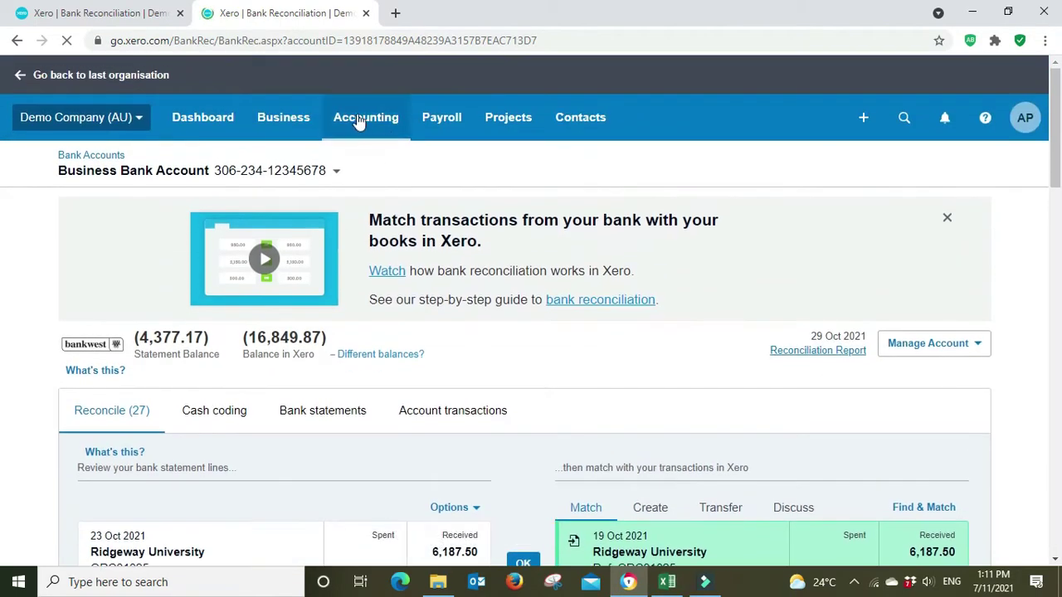
{"action": "left_click", "coordinate": [359, 122]}
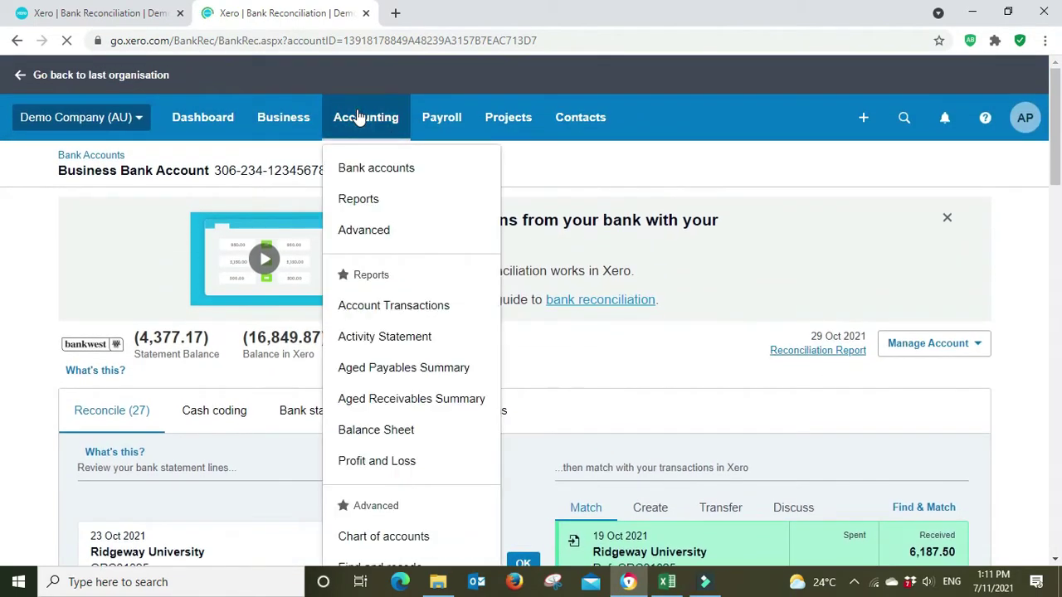
{"action": "scroll", "coordinate": [387, 276], "scroll_direction": "down", "scroll_amount": 2}
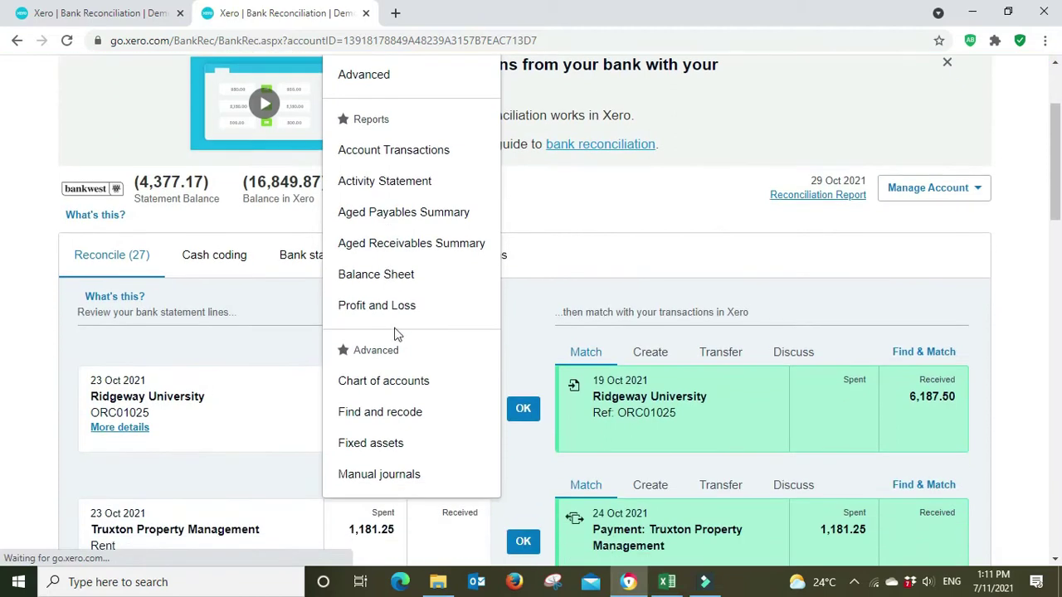
{"action": "left_click", "coordinate": [396, 387]}
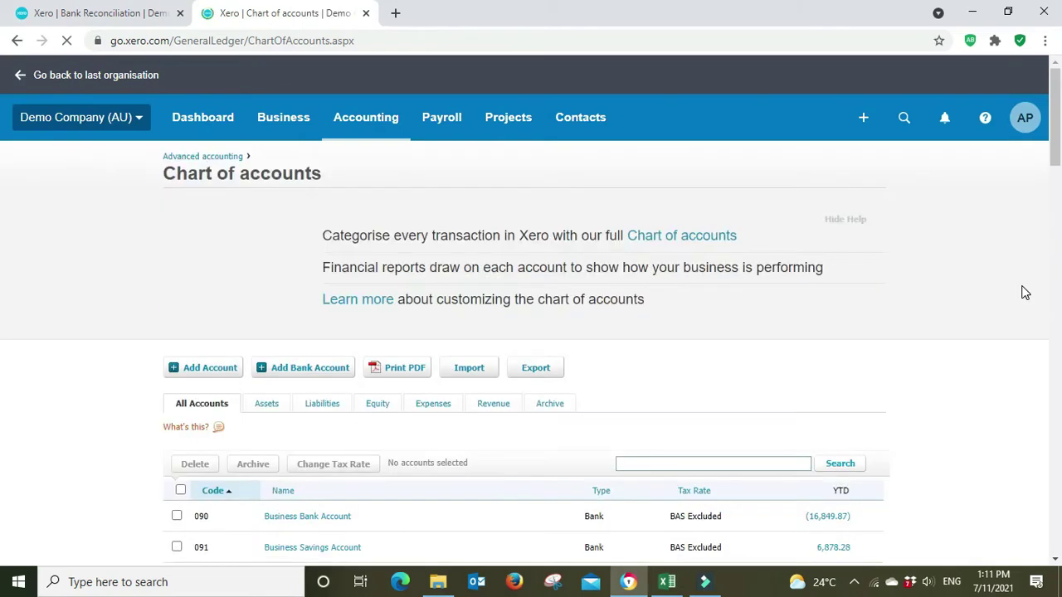
{"action": "scroll", "coordinate": [1024, 291], "scroll_direction": "down", "scroll_amount": 1}
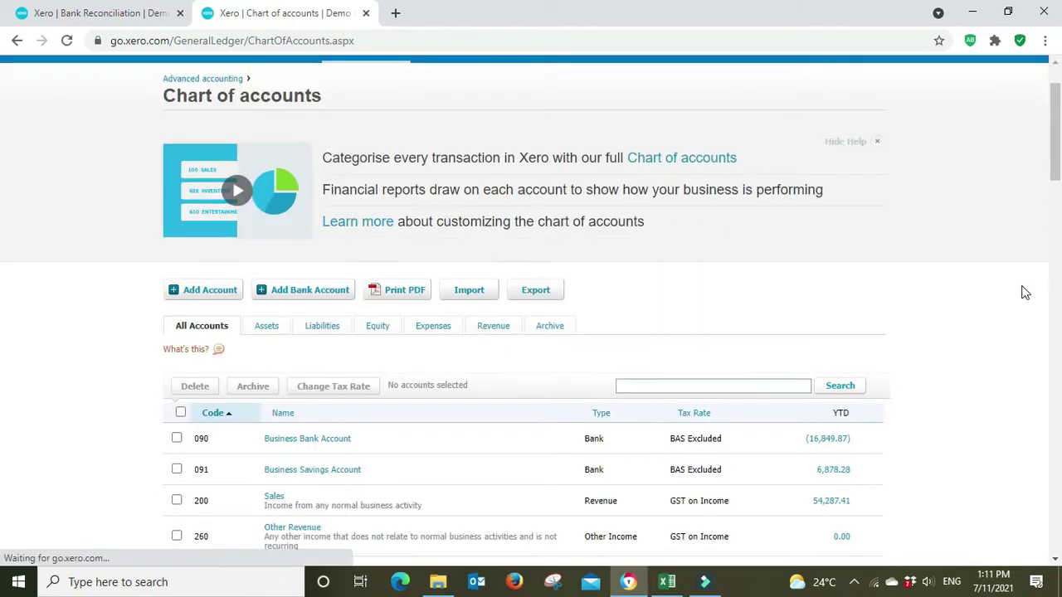
{"action": "left_click", "coordinate": [877, 143]}
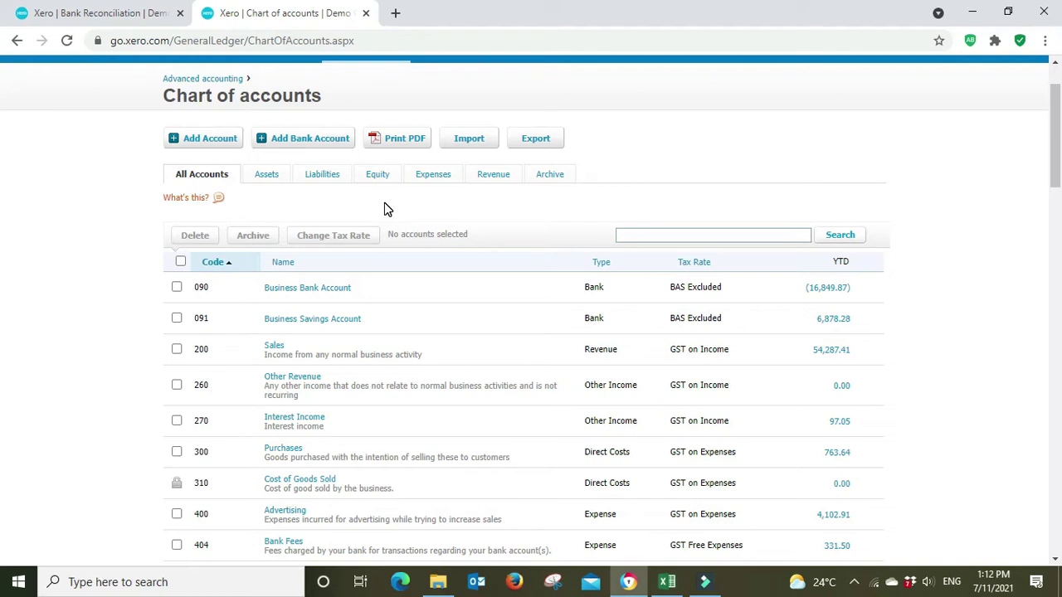
Step: Examine the account types available for a new account and how they affect the reports, and cancel the form
{"action": "left_click", "coordinate": [207, 143]}
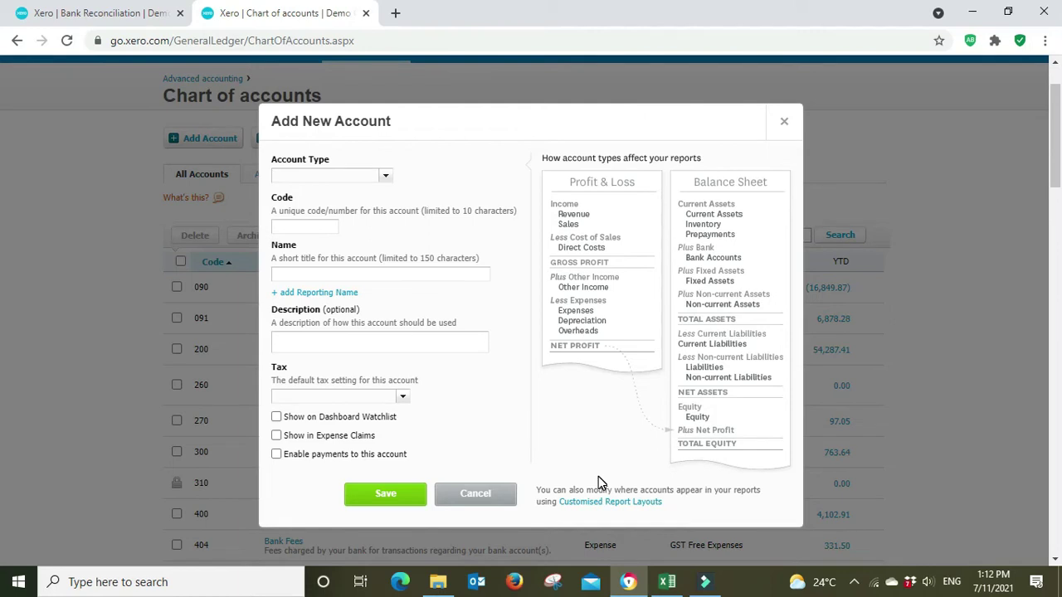
{"action": "left_click", "coordinate": [382, 180]}
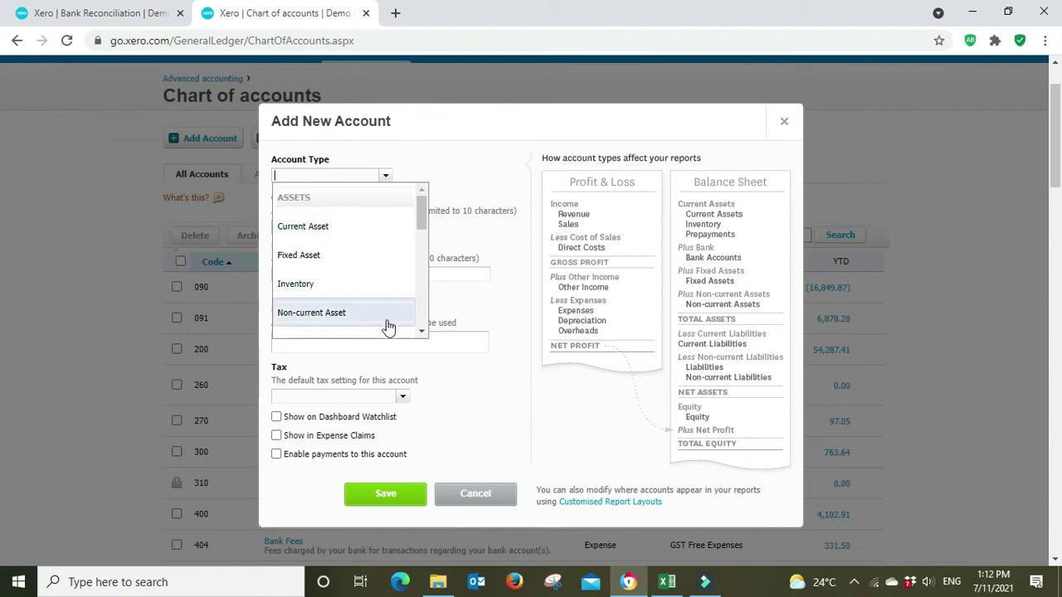
{"action": "left_click", "coordinate": [422, 331]}
{"action": "left_click", "coordinate": [422, 331]}
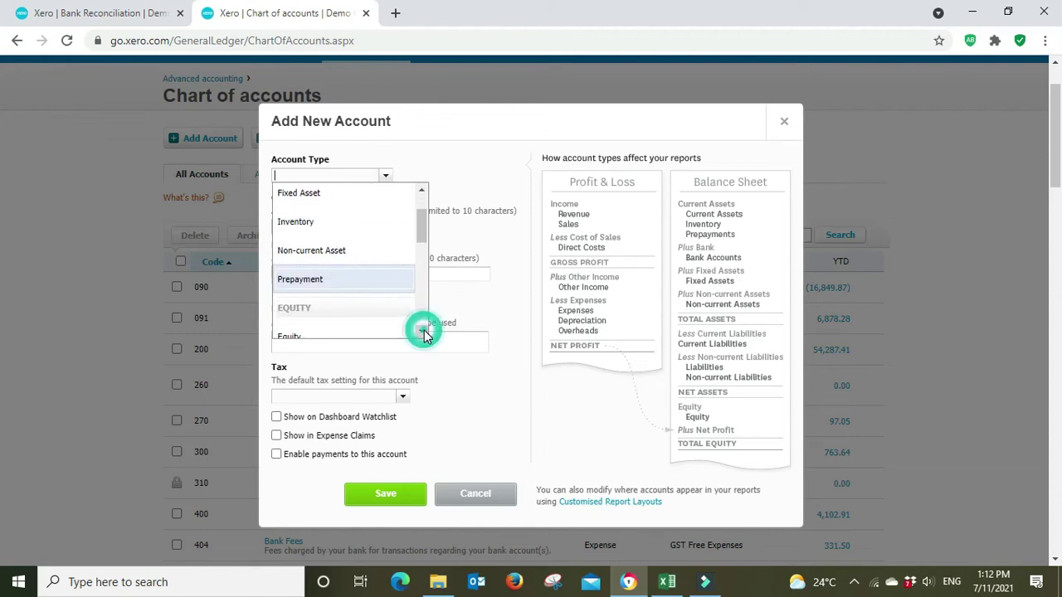
{"action": "left_click", "coordinate": [592, 428]}
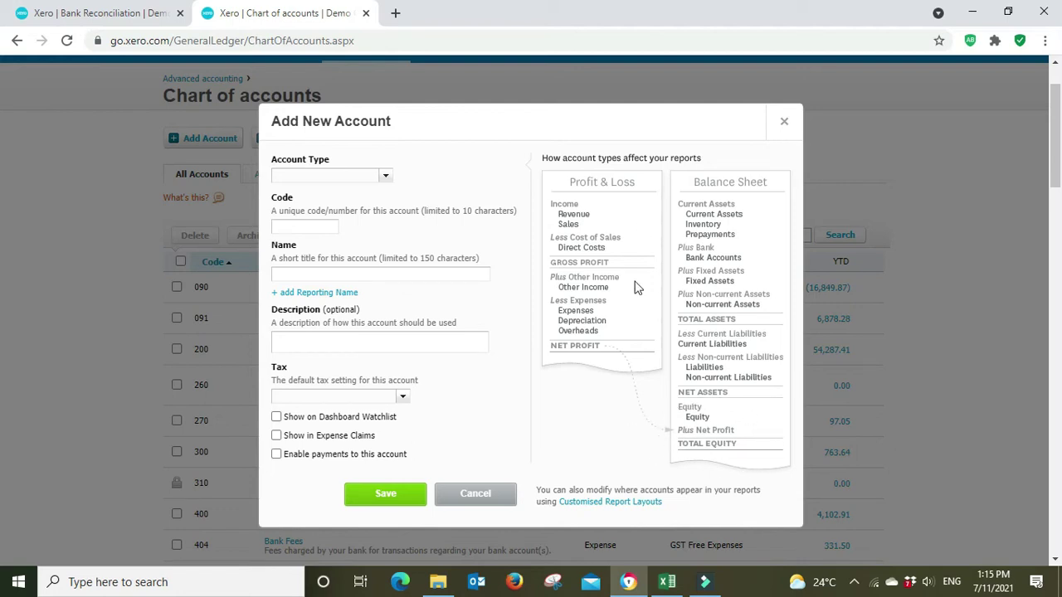
{"action": "left_click", "coordinate": [474, 498]}
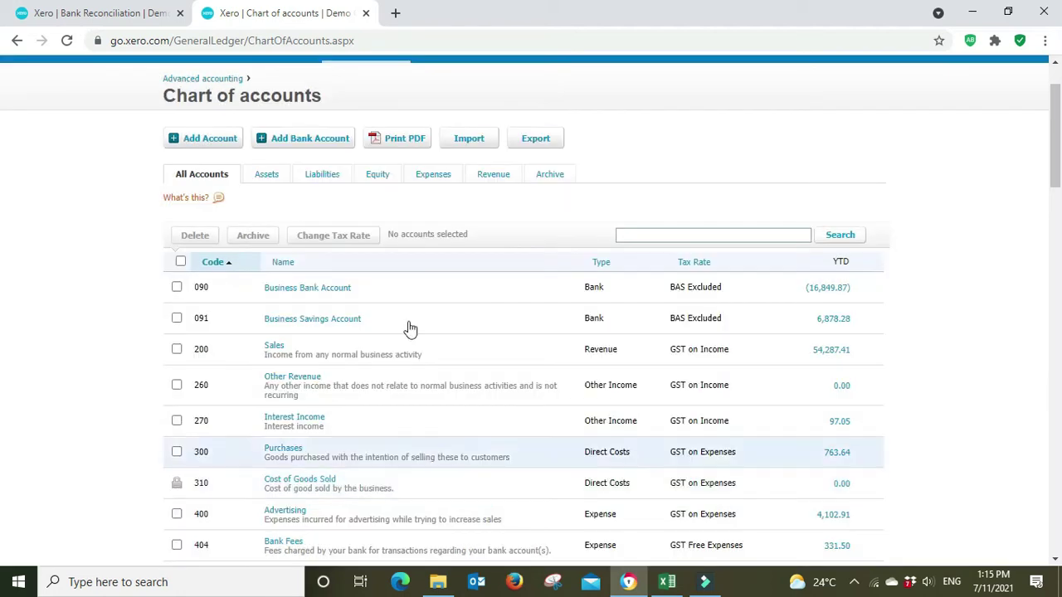
Step: Filter the chart of accounts to expense accounts and examine their codes, names and tax rates down to Income Tax Expense
{"action": "left_click", "coordinate": [432, 176]}
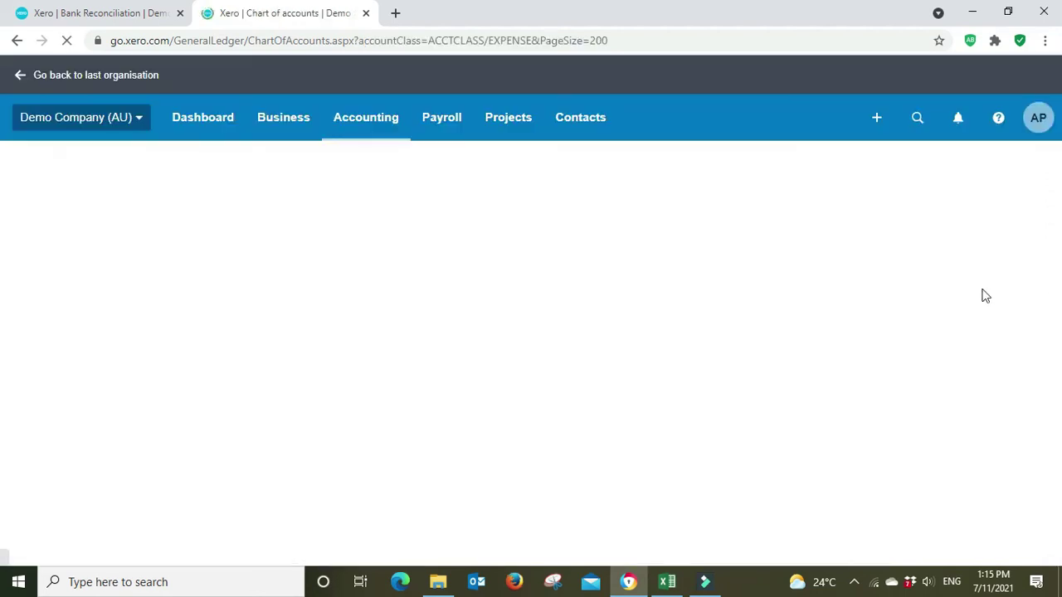
{"action": "scroll", "coordinate": [986, 296], "scroll_direction": "down", "scroll_amount": 2}
{"action": "scroll", "coordinate": [986, 296], "scroll_direction": "down", "scroll_amount": 2}
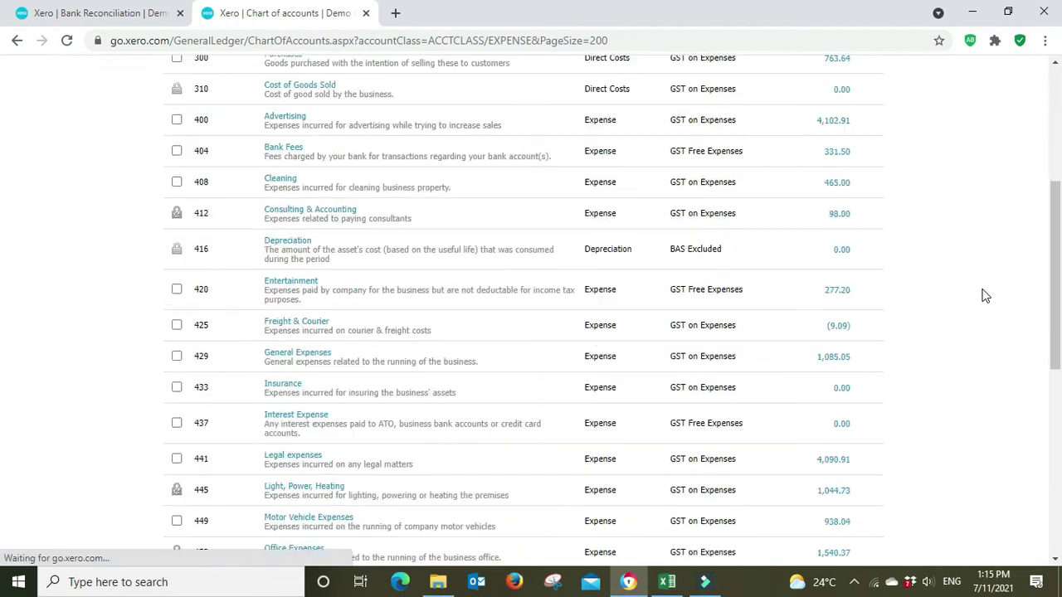
{"action": "scroll", "coordinate": [985, 296], "scroll_direction": "down", "scroll_amount": 3}
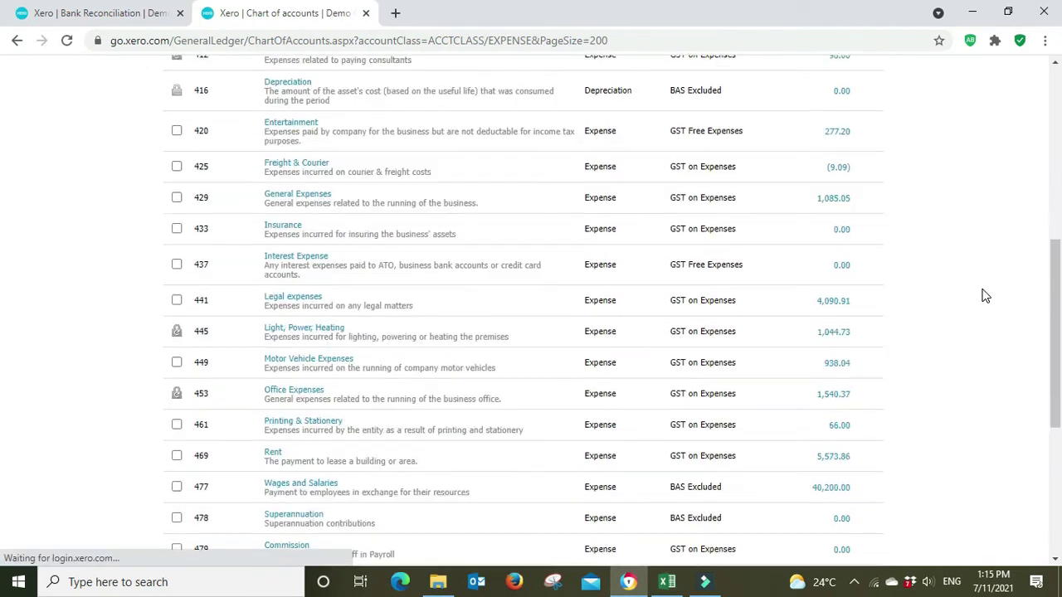
{"action": "scroll", "coordinate": [986, 296], "scroll_direction": "down", "scroll_amount": 3}
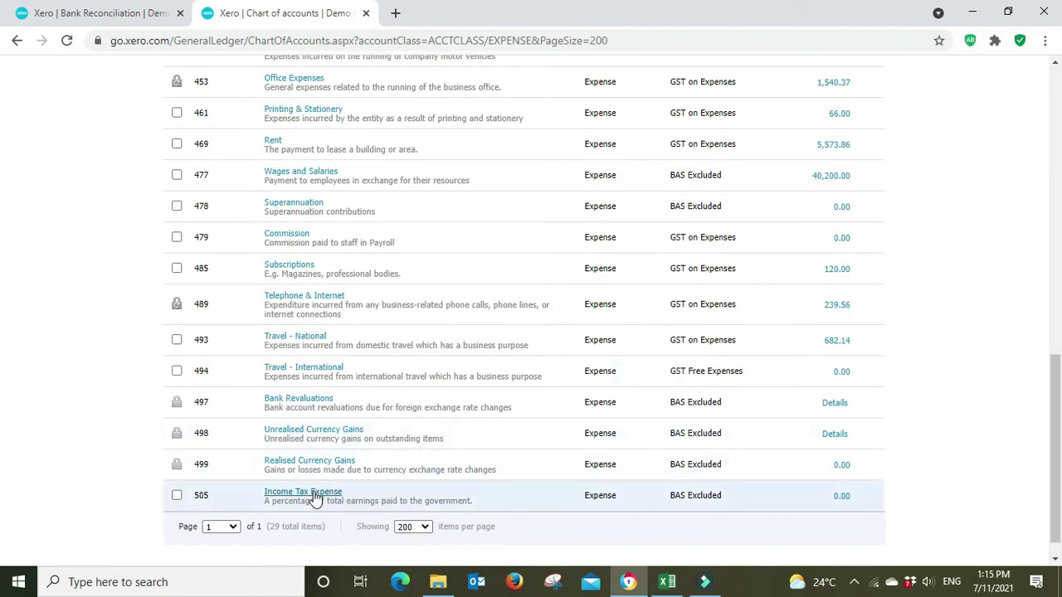
{"action": "scroll", "coordinate": [987, 390], "scroll_direction": "up", "scroll_amount": 2}
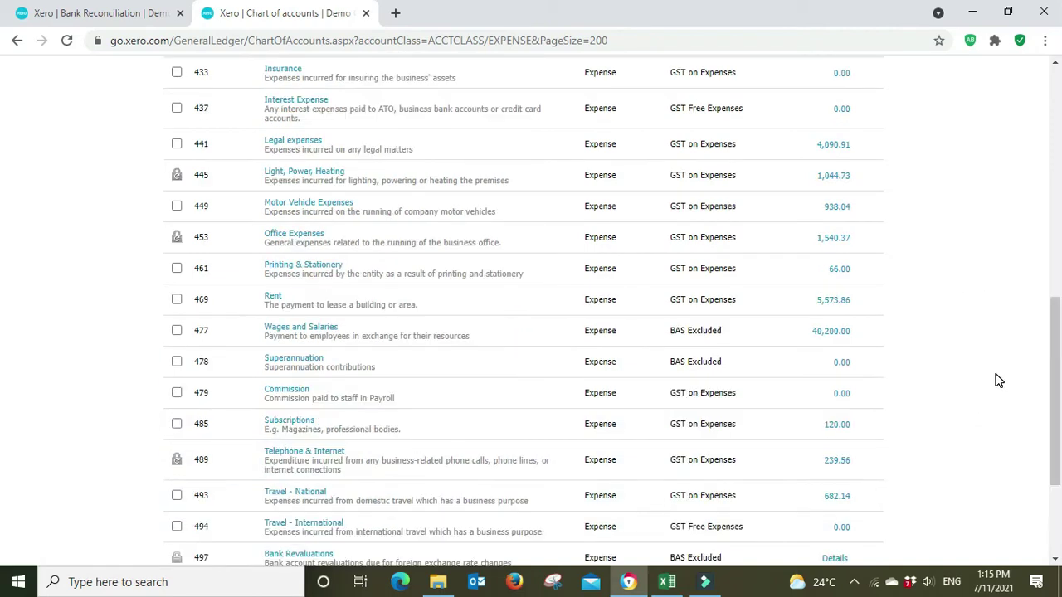
{"action": "scroll", "coordinate": [998, 380], "scroll_direction": "up", "scroll_amount": 1}
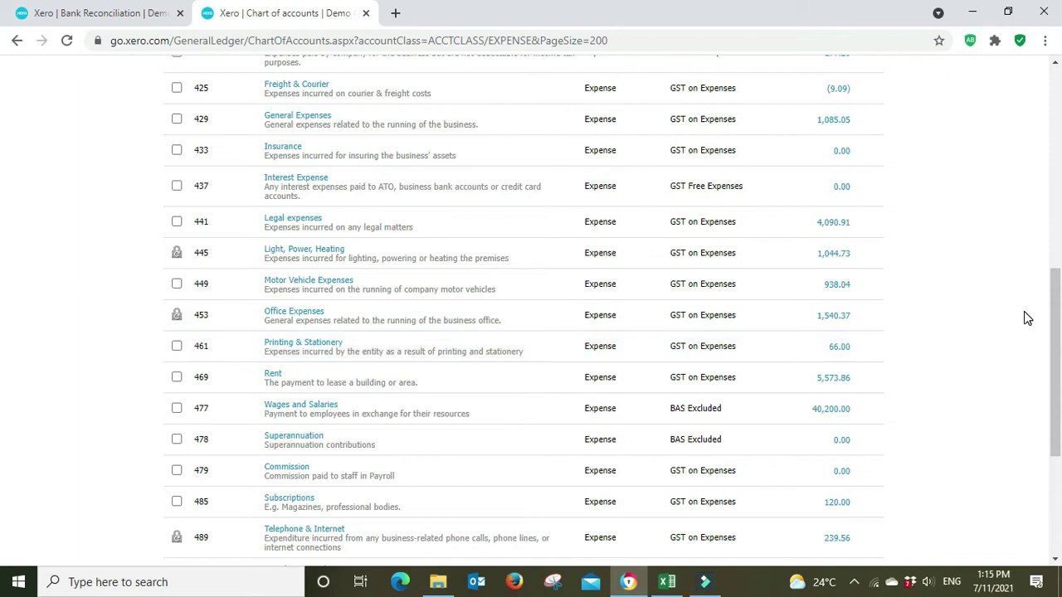
{"action": "scroll", "coordinate": [1022, 318], "scroll_direction": "up", "scroll_amount": 7}
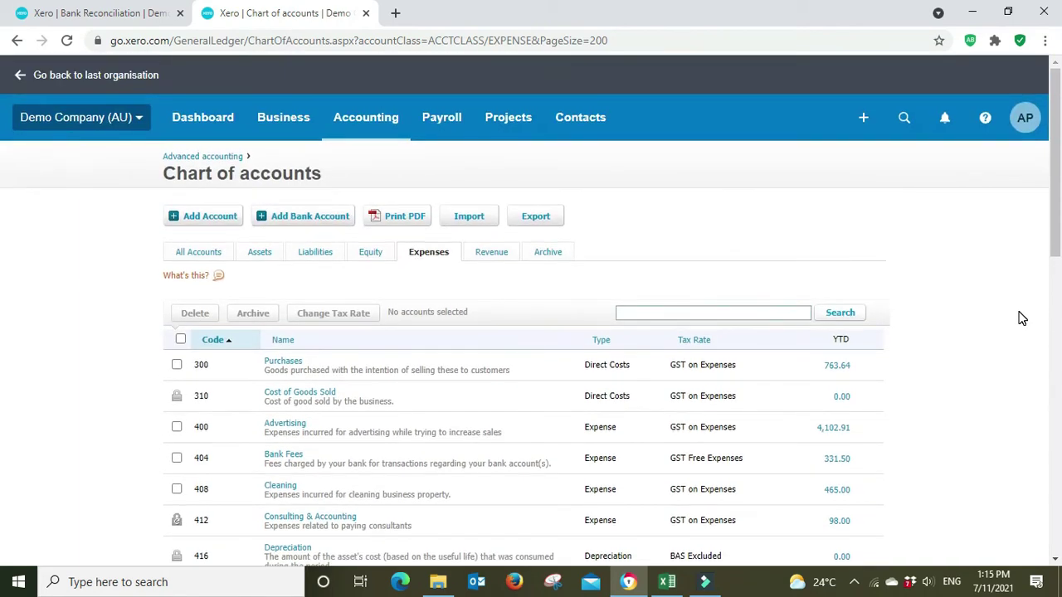
{"action": "scroll", "coordinate": [1017, 318], "scroll_direction": "down", "scroll_amount": 1}
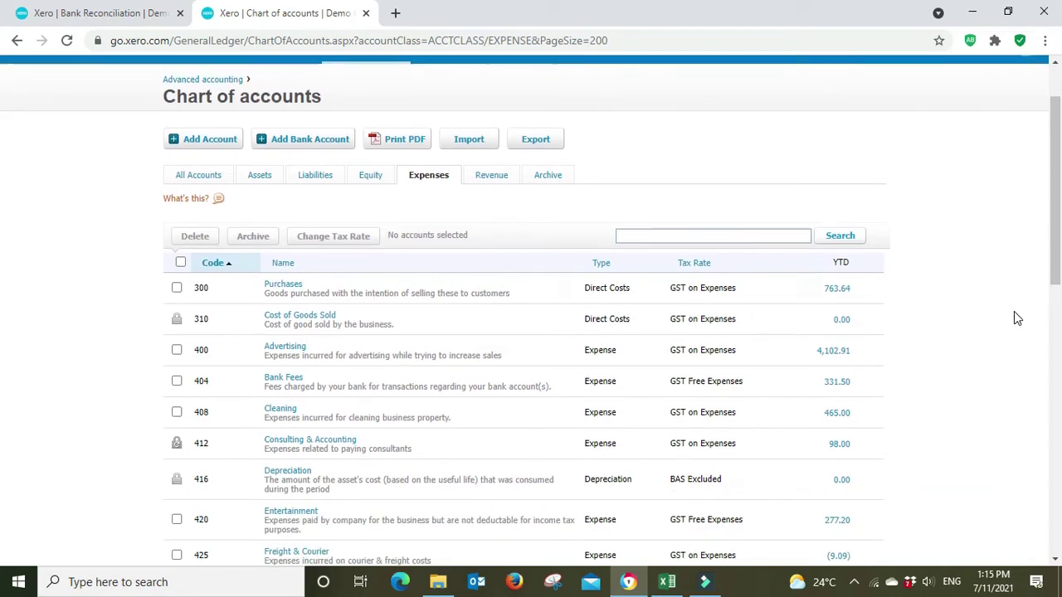
{"action": "scroll", "coordinate": [1016, 318], "scroll_direction": "down", "scroll_amount": 1}
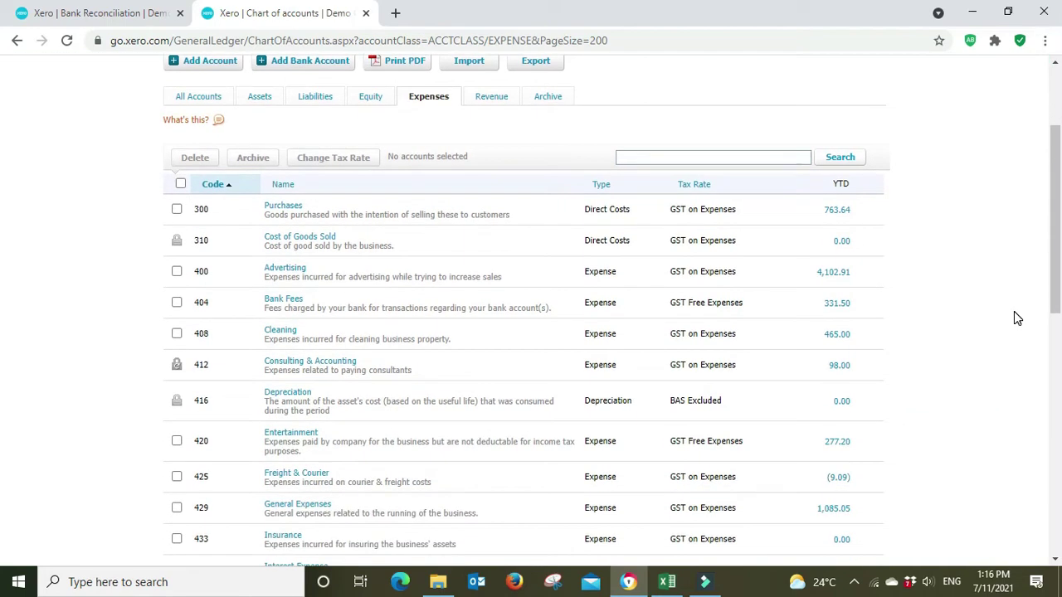
{"action": "scroll", "coordinate": [1017, 317], "scroll_direction": "down", "scroll_amount": 1}
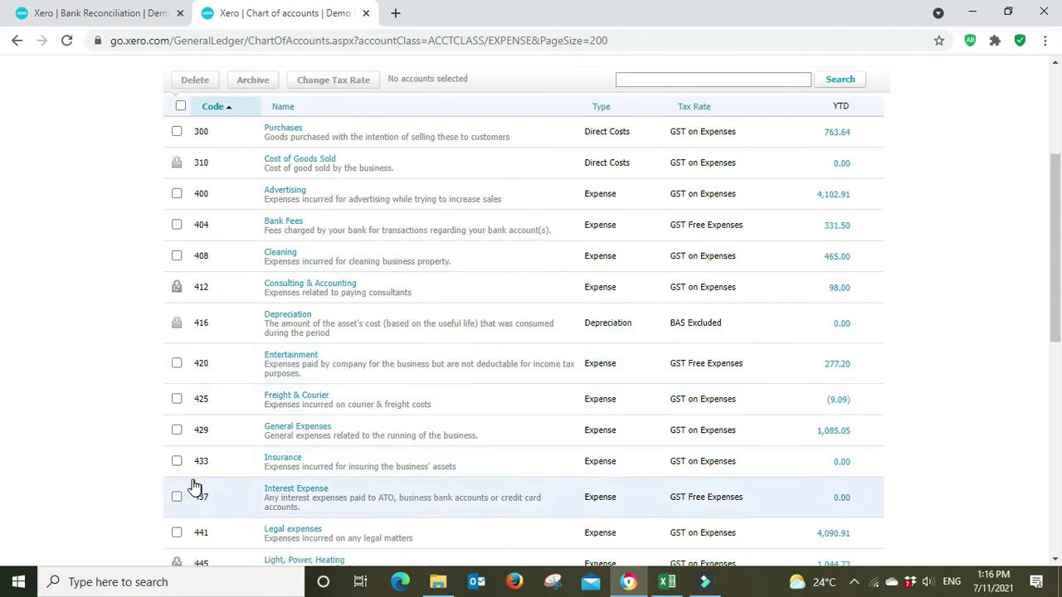
{"action": "scroll", "coordinate": [241, 475], "scroll_direction": "down", "scroll_amount": 1}
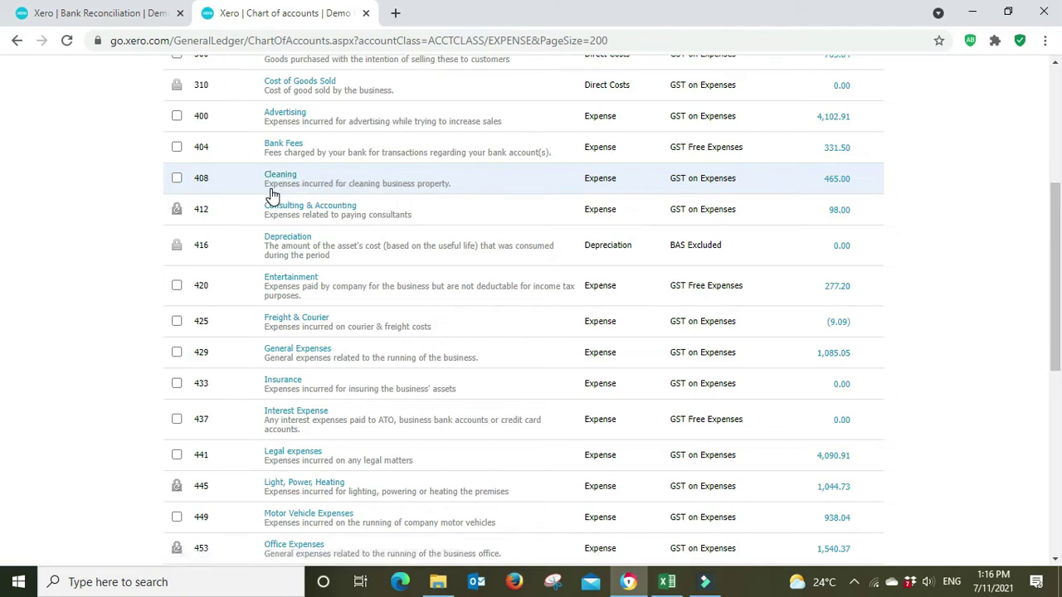
{"action": "scroll", "coordinate": [272, 195], "scroll_direction": "up", "scroll_amount": 3}
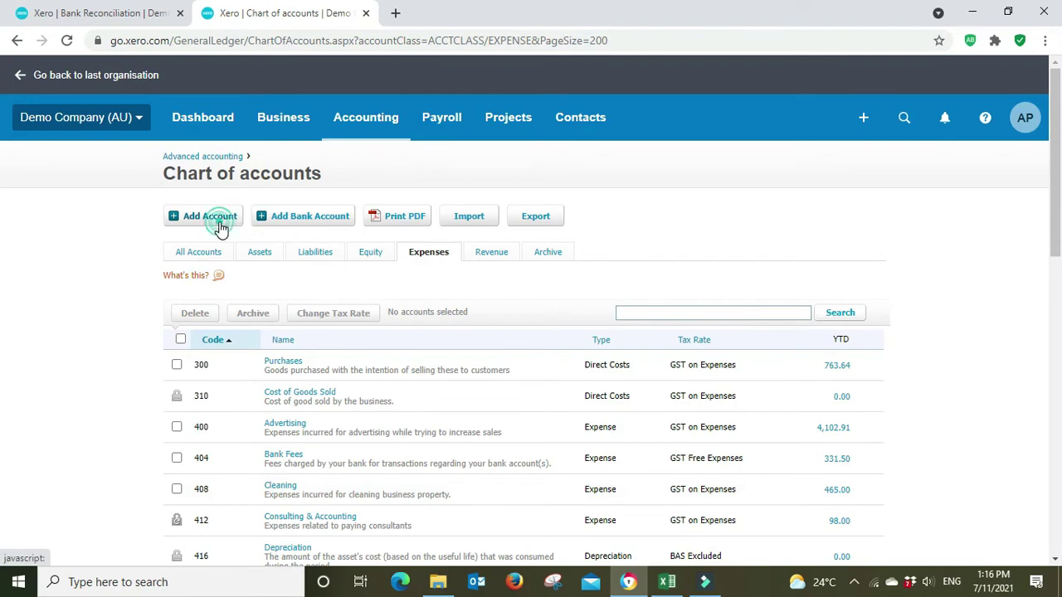
Step: Start a new account of type Expense with the code 409
{"action": "left_click", "coordinate": [220, 227]}
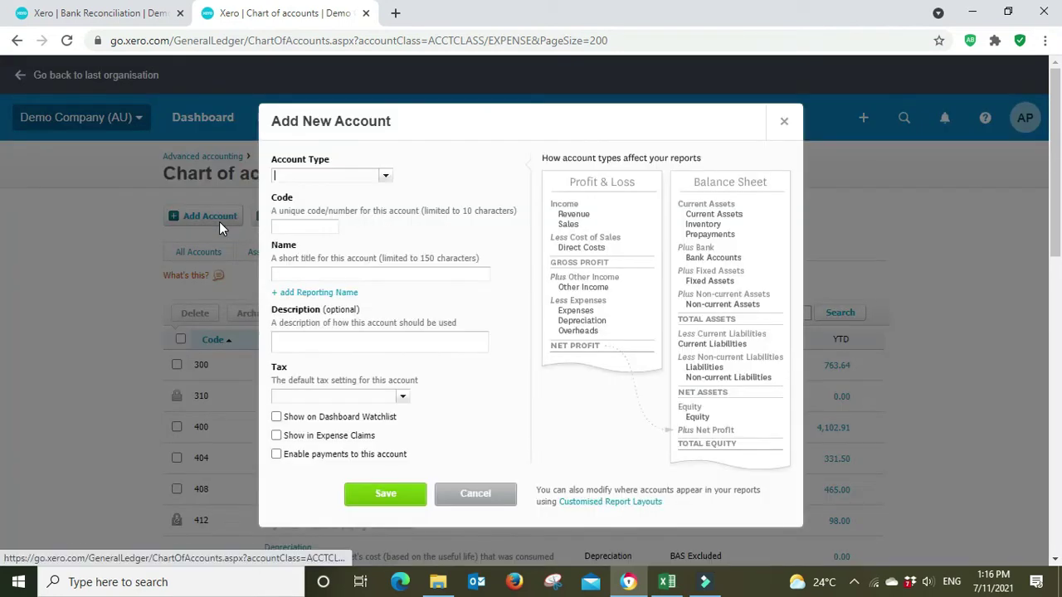
{"action": "left_click", "coordinate": [383, 177]}
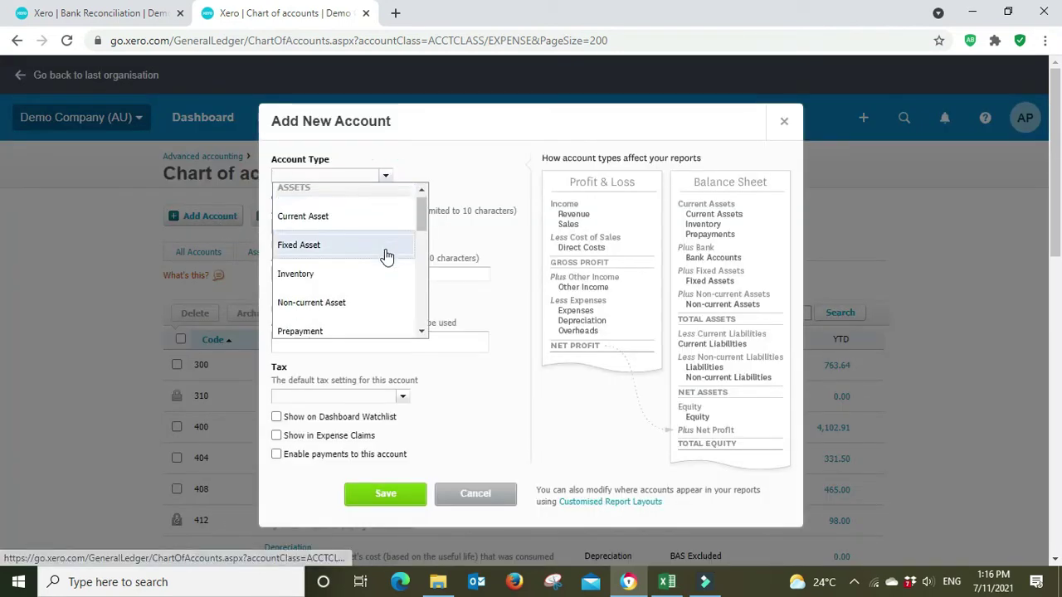
{"action": "scroll", "coordinate": [386, 256], "scroll_direction": "down", "scroll_amount": 5}
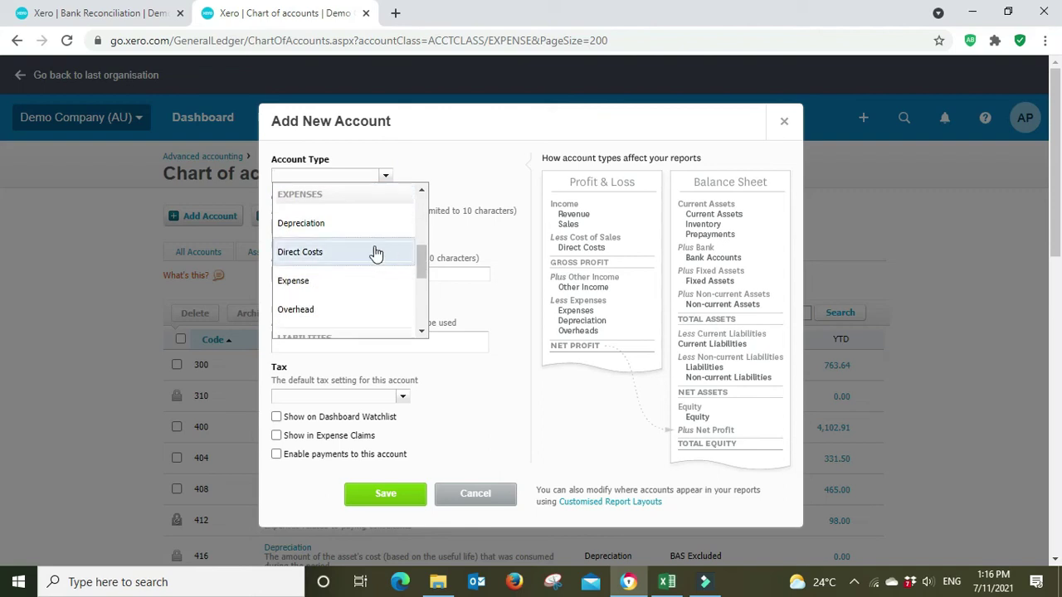
{"action": "left_click", "coordinate": [330, 283]}
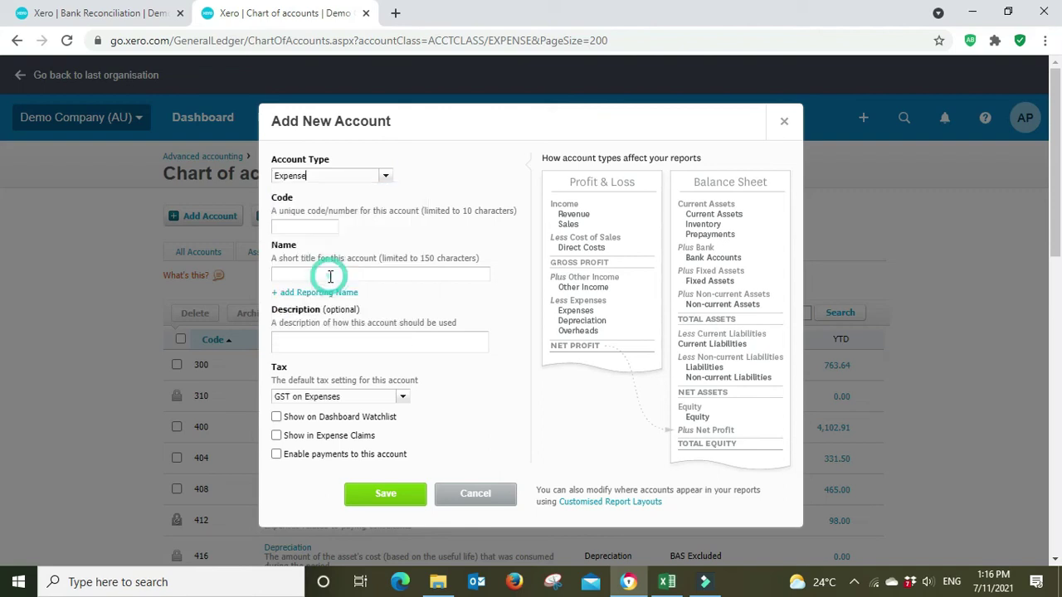
{"action": "left_click", "coordinate": [311, 228]}
{"action": "type", "text": "409"}
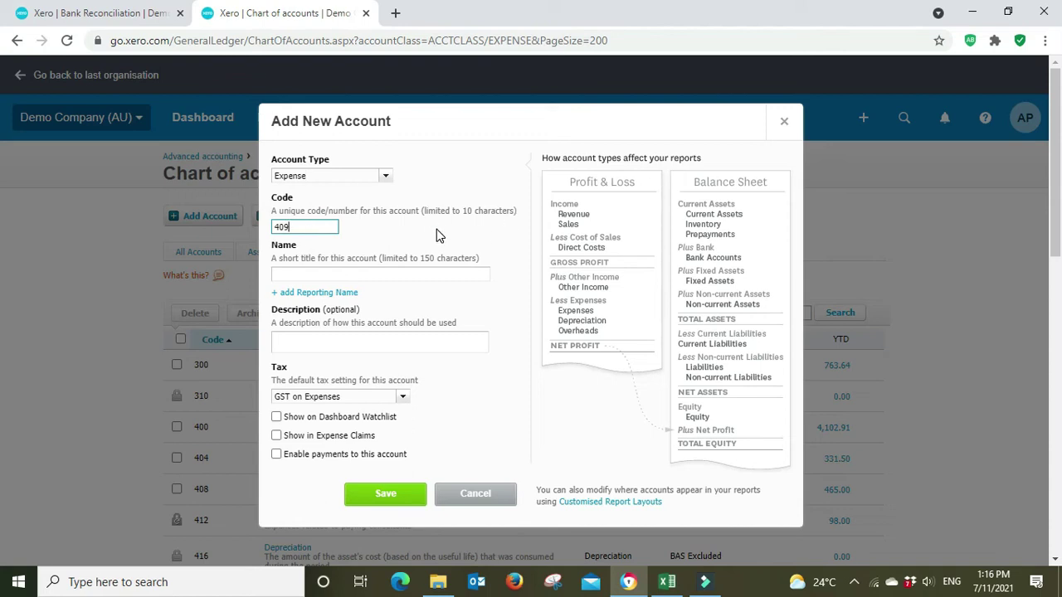
Step: Name the new account "Computer Exoenses"
{"action": "left_click", "coordinate": [379, 287]}
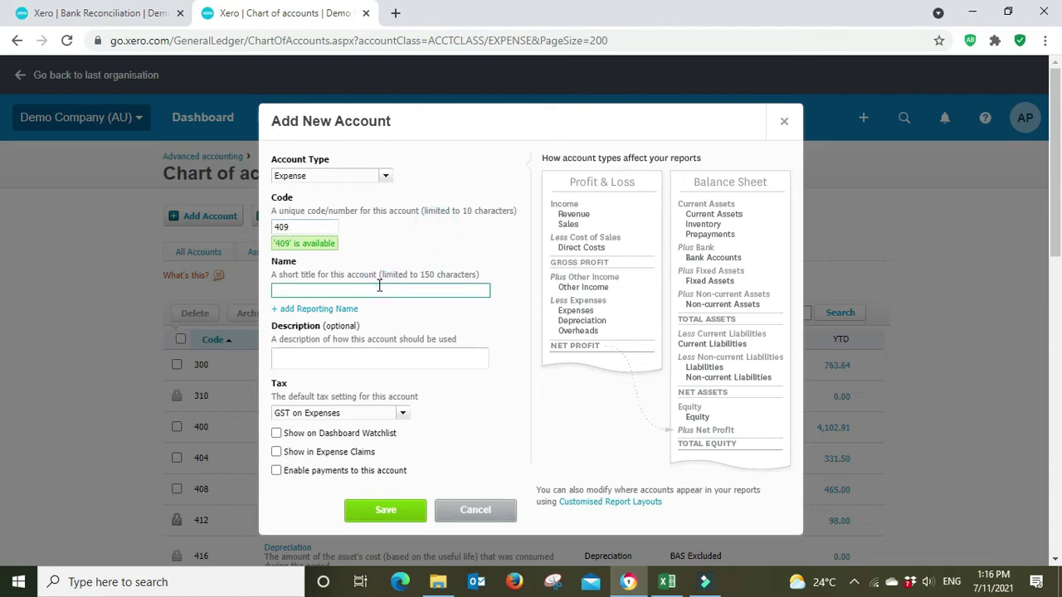
{"action": "type", "text": "COmputer"}
{"action": "key", "text": "BackSpace"}
{"action": "key", "text": "BackSpace"}
{"action": "key", "text": "BackSpace"}
{"action": "key", "text": "BackSpace"}
{"action": "key", "text": "BackSpace"}
{"action": "key", "text": "BackSpace"}
{"action": "type", "text": "omputer Exo"}
{"action": "type", "text": "enses"}
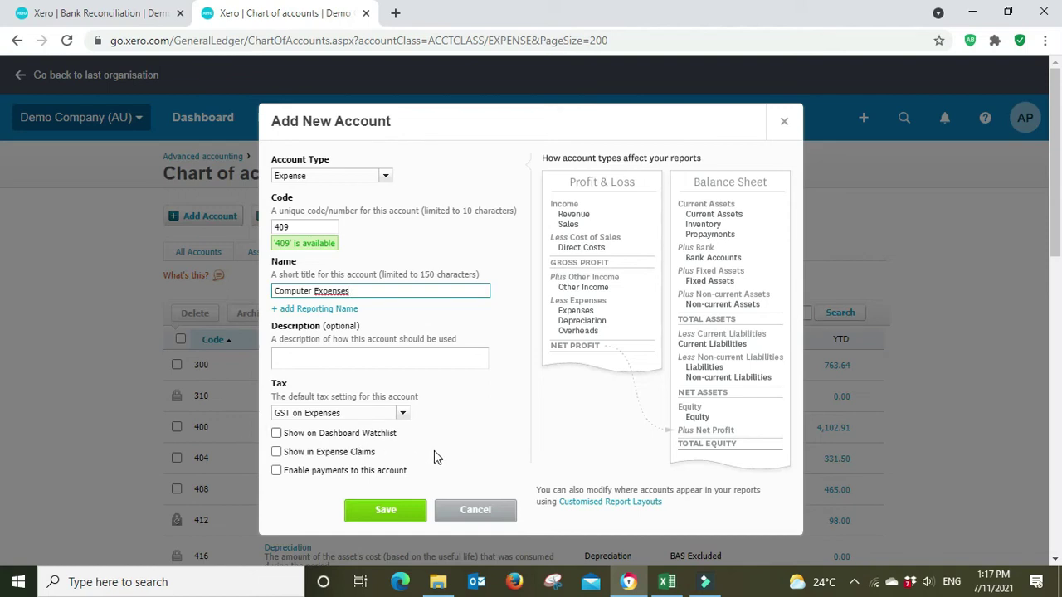
Step: Show the account in expense claims, describe it as "Low value computer consumables <$1k" and save it
{"action": "left_click", "coordinate": [277, 452]}
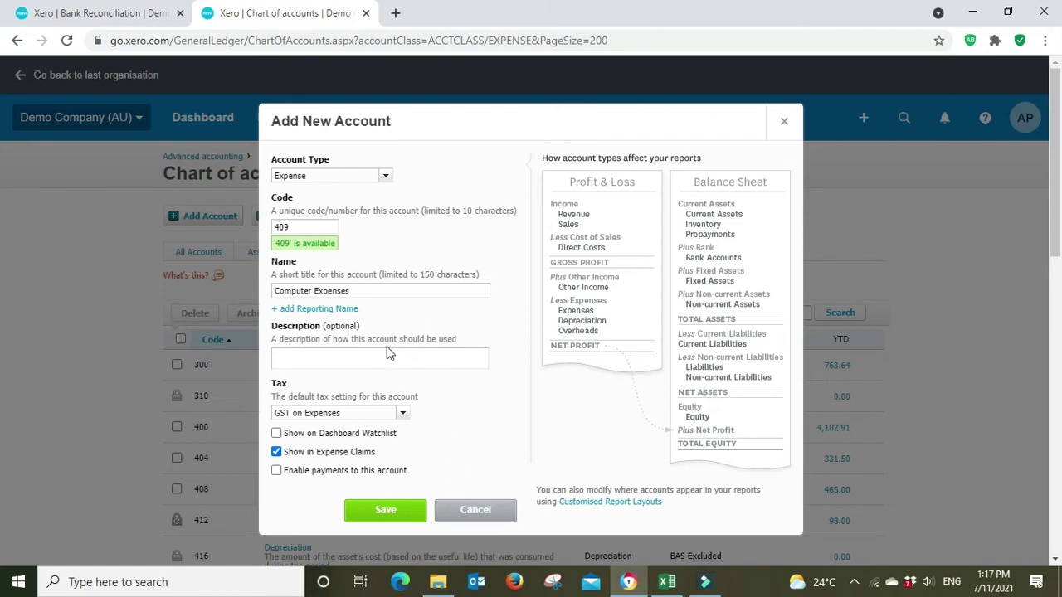
{"action": "left_click", "coordinate": [312, 358]}
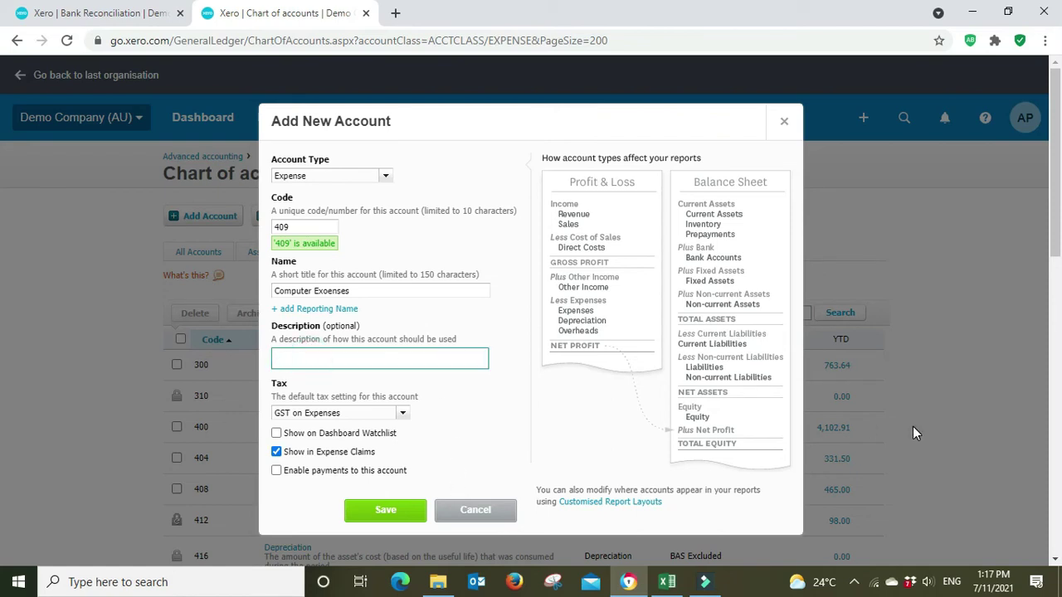
{"action": "type", "text": "Low value computer consumables <$1k"}
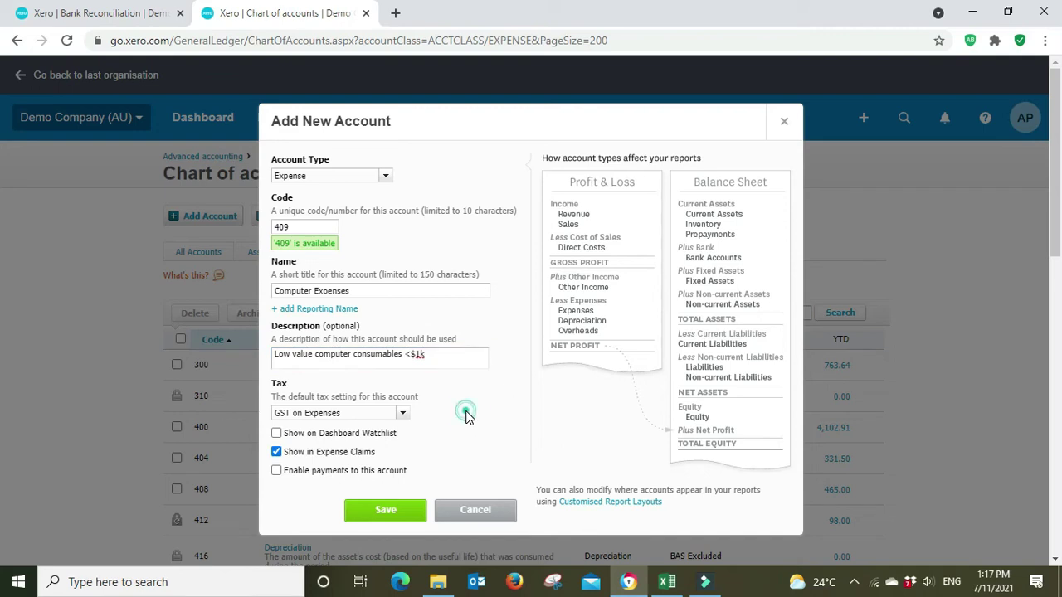
{"action": "left_click", "coordinate": [387, 511]}
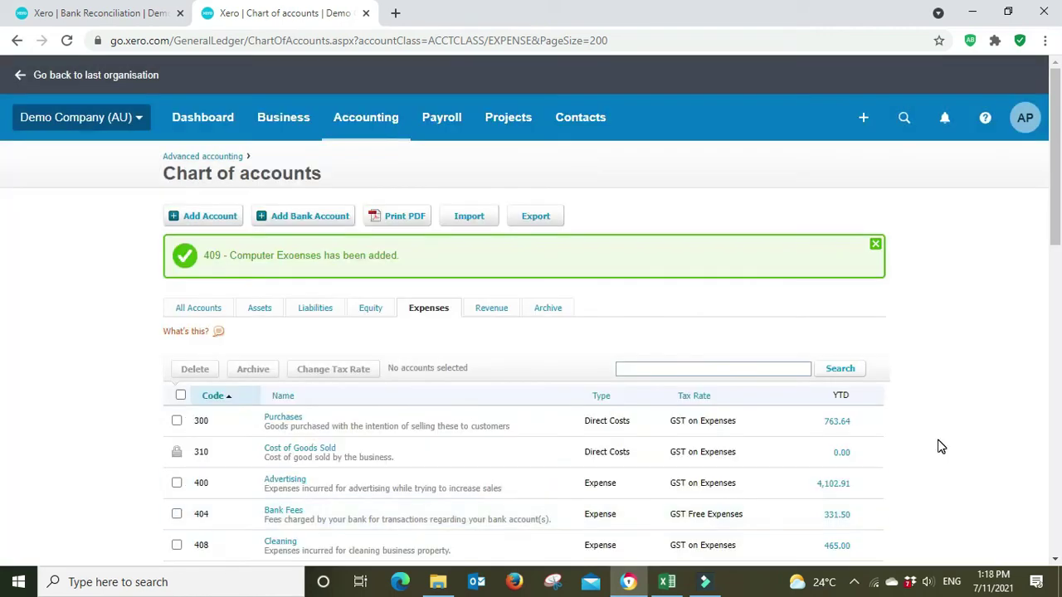
Step: Return to the bank reconciliation and search the accounts offered for the SMART Agency payment for "comp"
{"action": "left_click", "coordinate": [102, 10]}
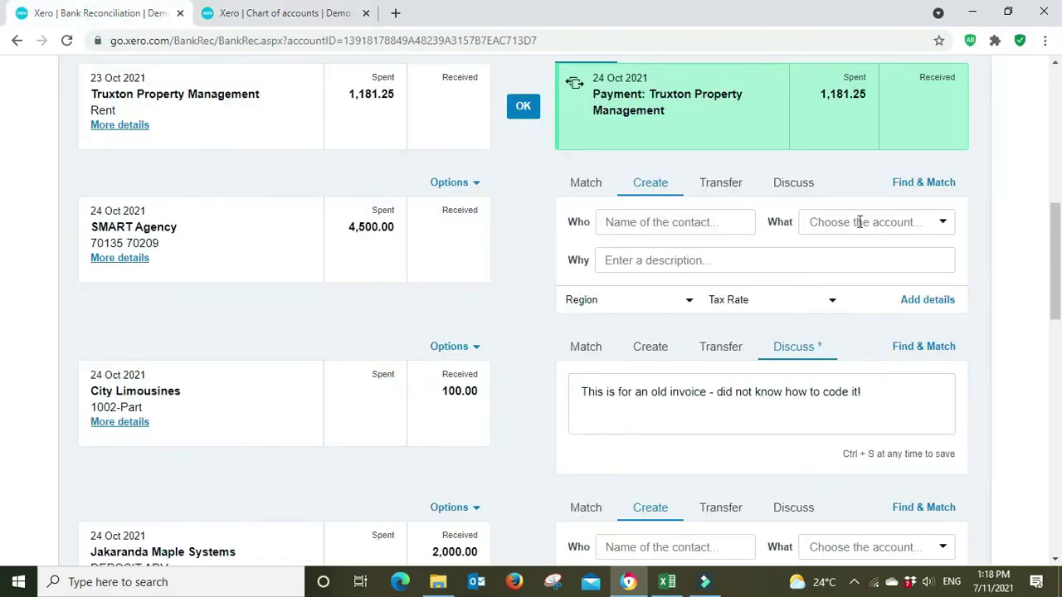
{"action": "left_click", "coordinate": [612, 221]}
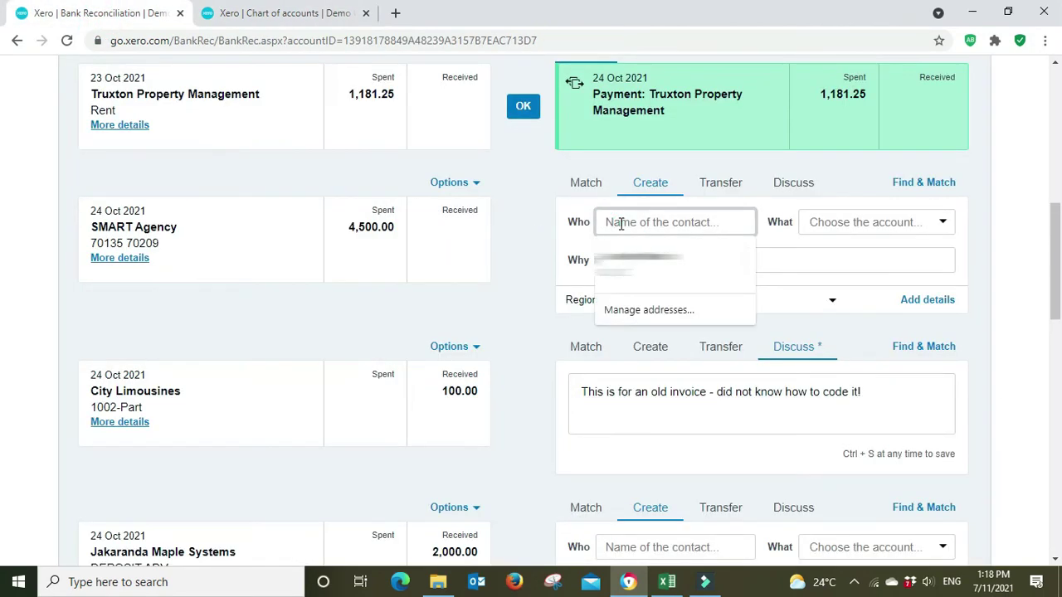
{"action": "left_click", "coordinate": [908, 221]}
{"action": "type", "text": "comp"}
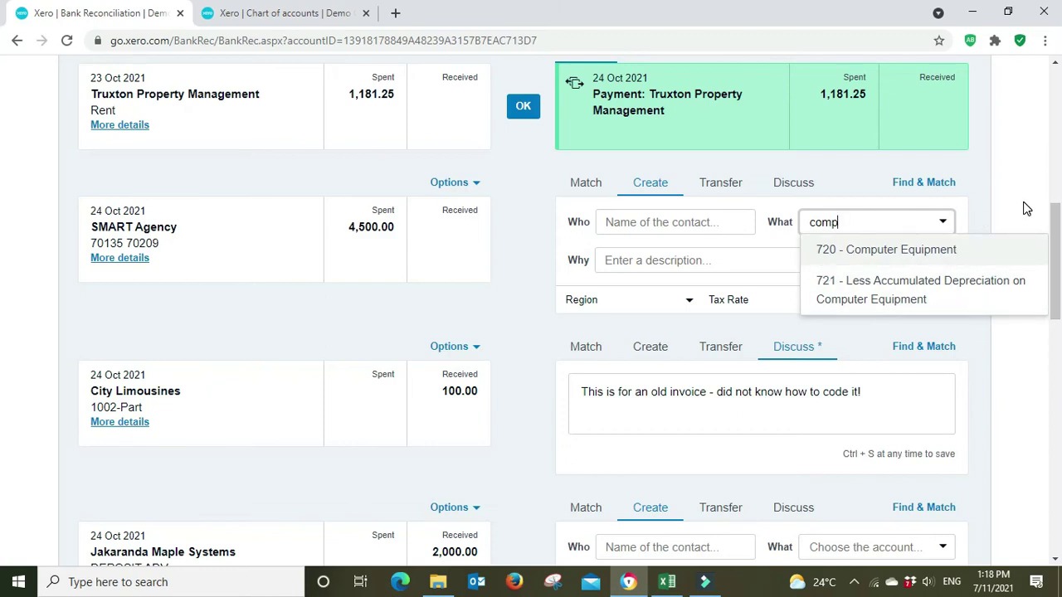
Step: Reload the bank reconciliation page and code the SMART Agency payment to the account 409 - Computer Exoenses
{"action": "left_click", "coordinate": [69, 46]}
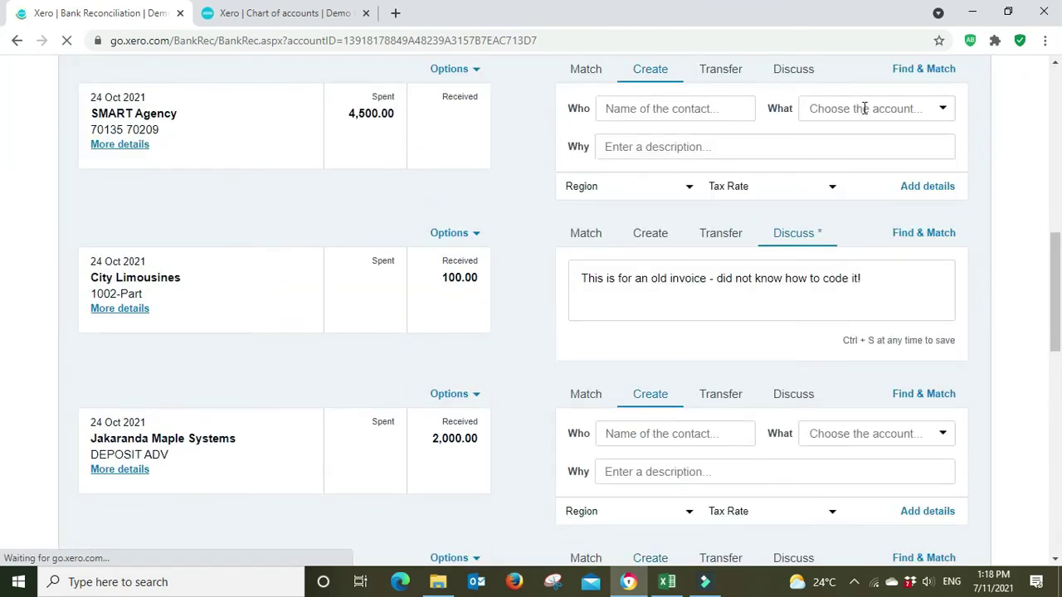
{"action": "left_click", "coordinate": [864, 108]}
{"action": "type", "text": "comp"}
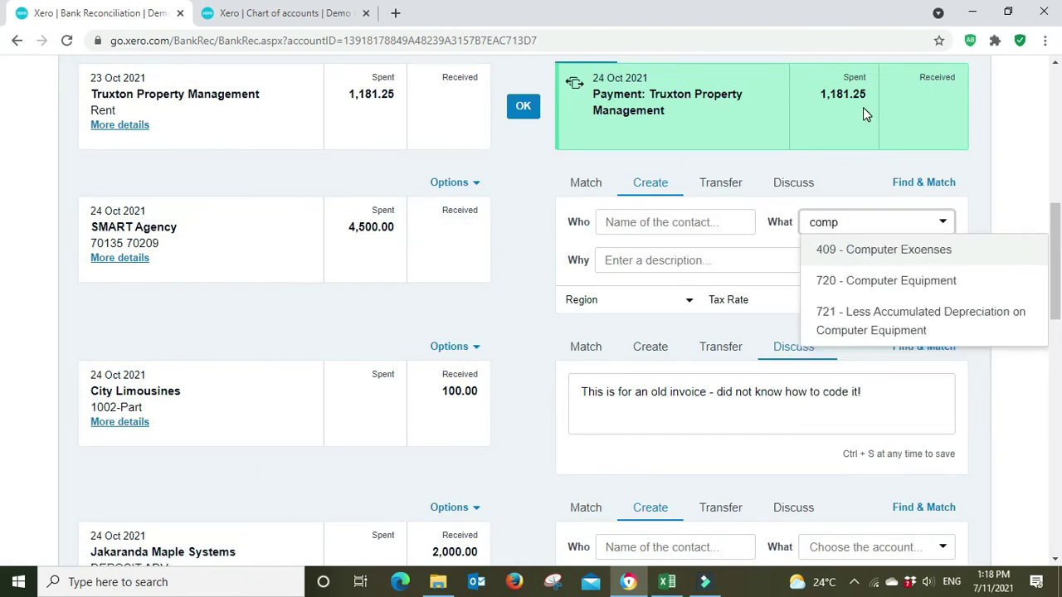
{"action": "left_click", "coordinate": [920, 251]}
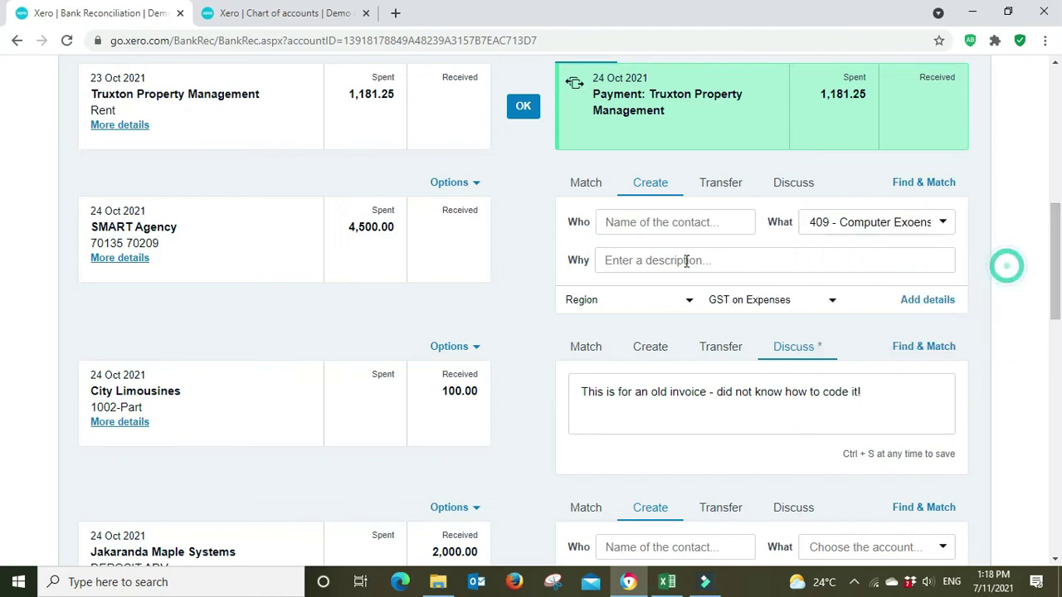
Step: Set the contact of the SMART Agency payment to Southside Office Supplies
{"action": "left_click", "coordinate": [662, 223]}
{"action": "type", "text": "Misc"}
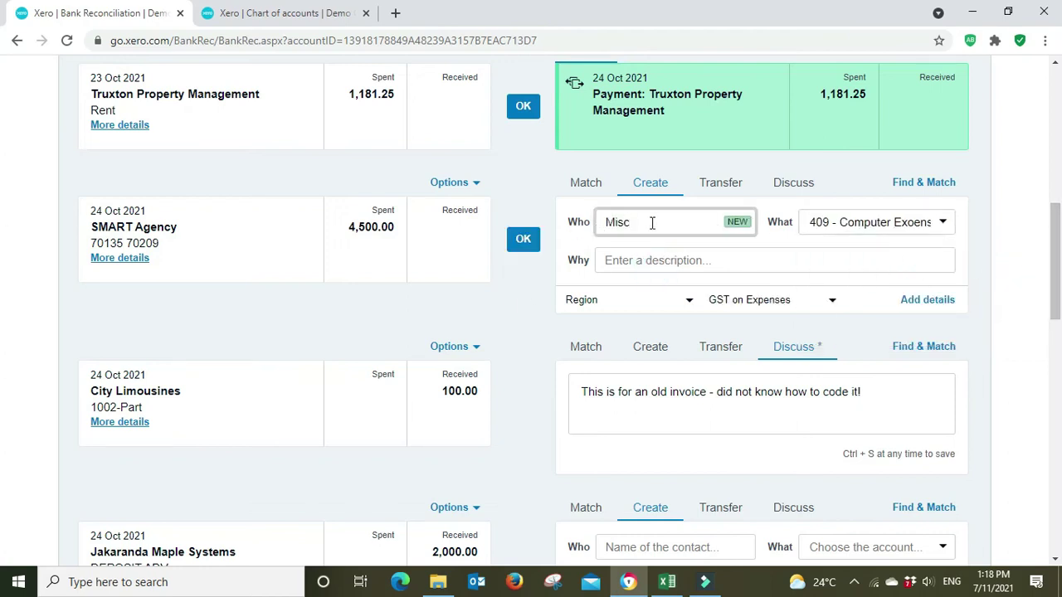
{"action": "double_click", "coordinate": [652, 222]}
{"action": "type", "text": "Office"}
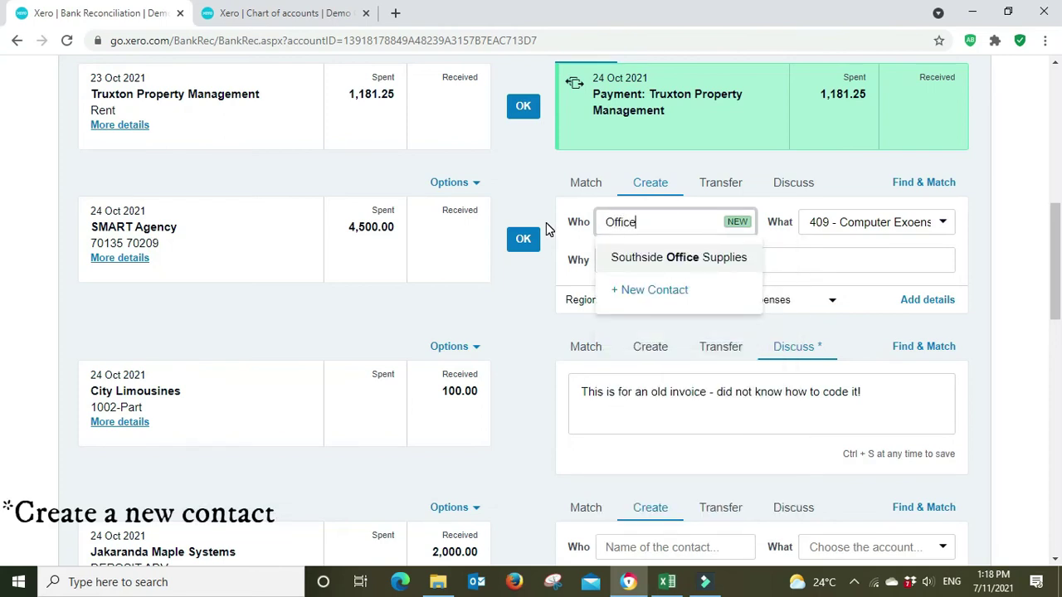
{"action": "left_click", "coordinate": [715, 259]}
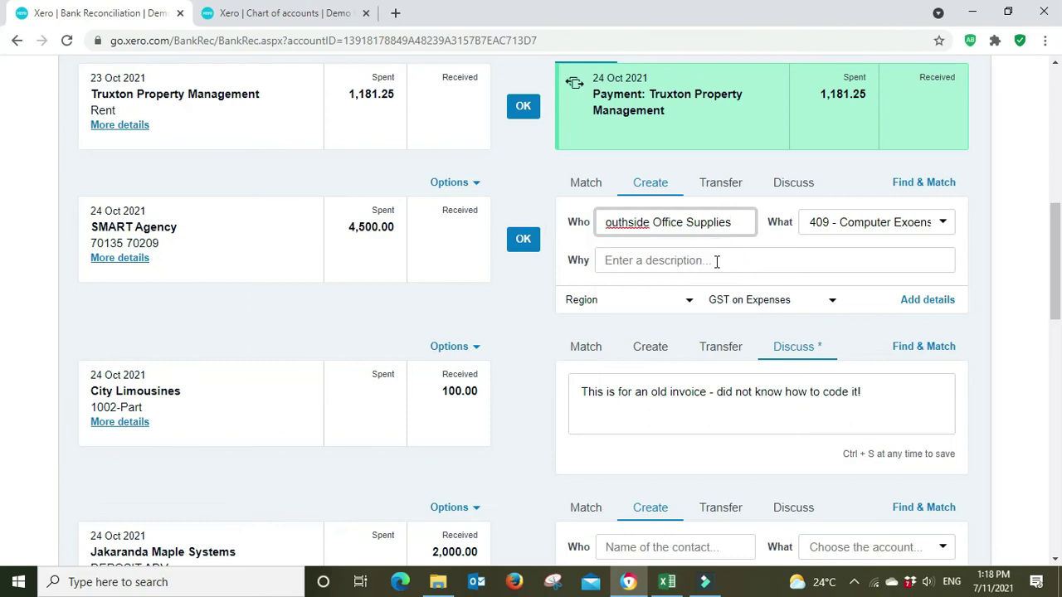
Step: Describe the SMART Agency payment as "New keyboards x100" and reconcile it
{"action": "left_click", "coordinate": [716, 260]}
{"action": "type", "text": "N"}
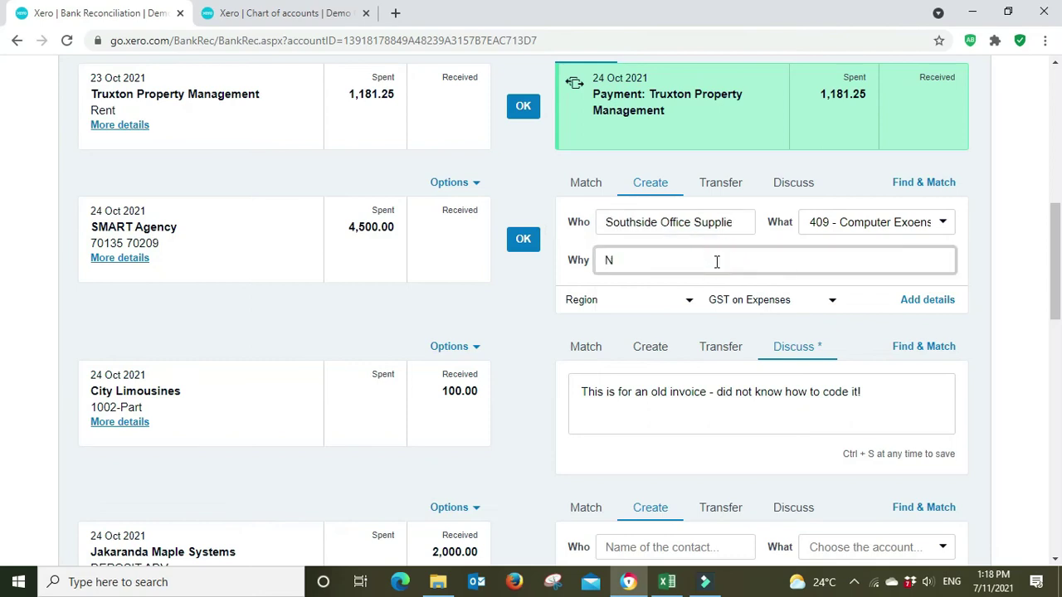
{"action": "type", "text": "ew keyboard"}
{"action": "left_click", "coordinate": [728, 257]}
{"action": "type", "text": "s x"}
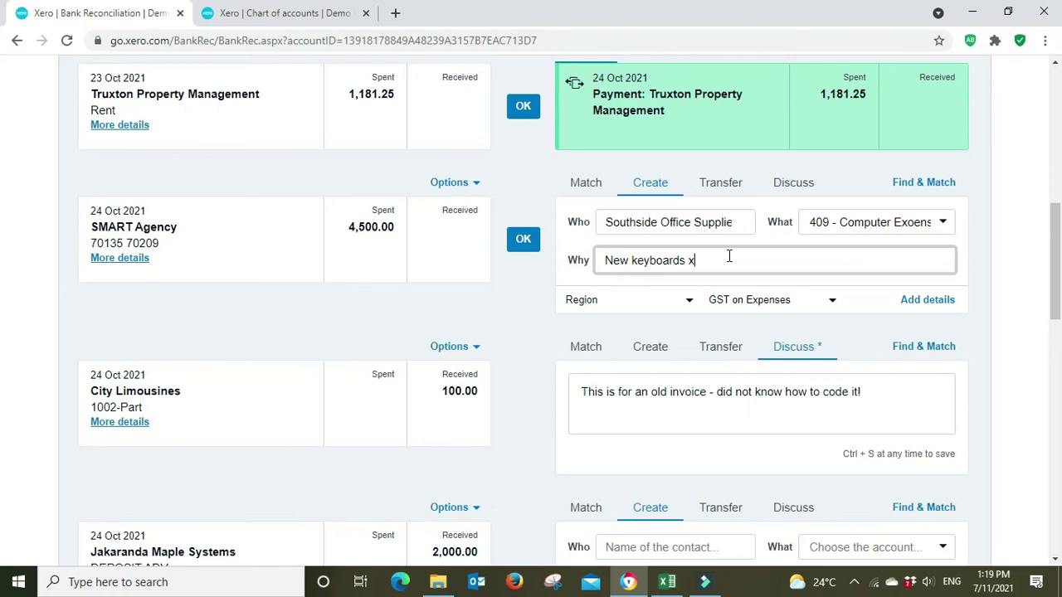
{"action": "type", "text": "100"}
{"action": "left_click", "coordinate": [1033, 225]}
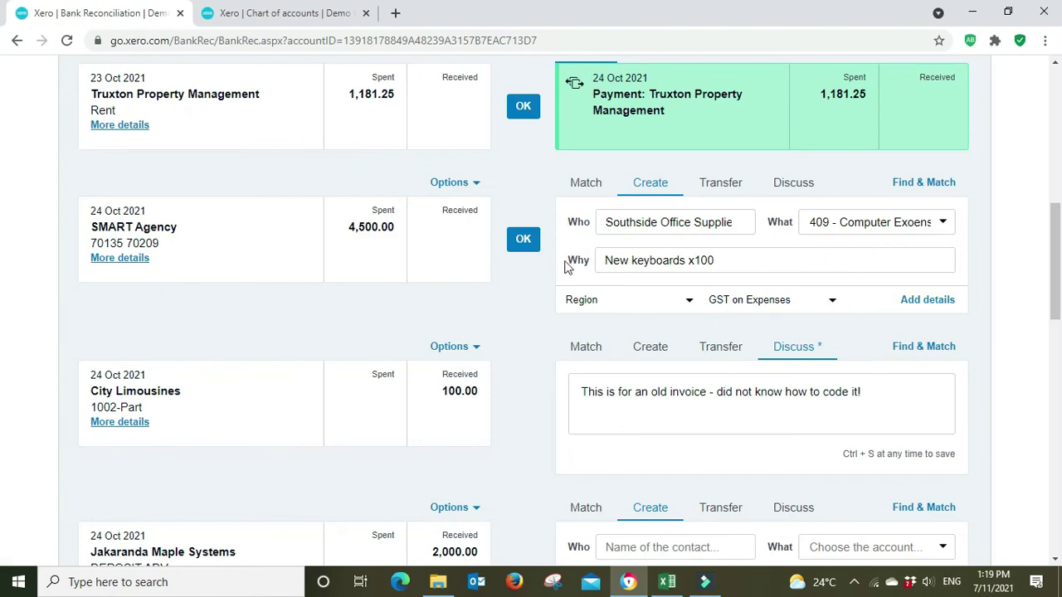
{"action": "left_click", "coordinate": [524, 244]}
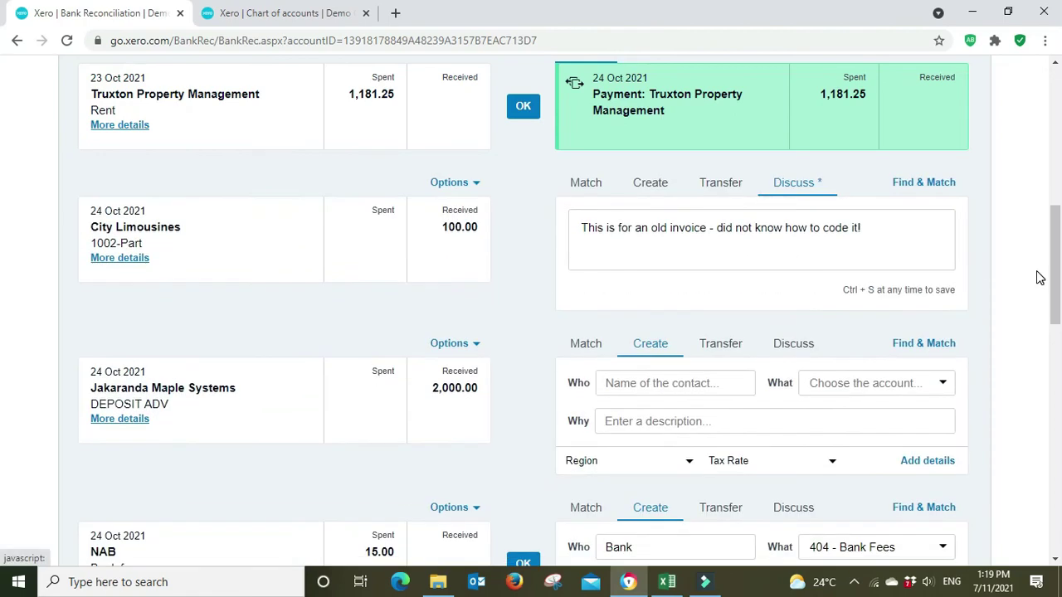
Step: Correct the name of account 409 in the chart of accounts to "Computer Expenses" and save it
{"action": "left_click", "coordinate": [245, 12]}
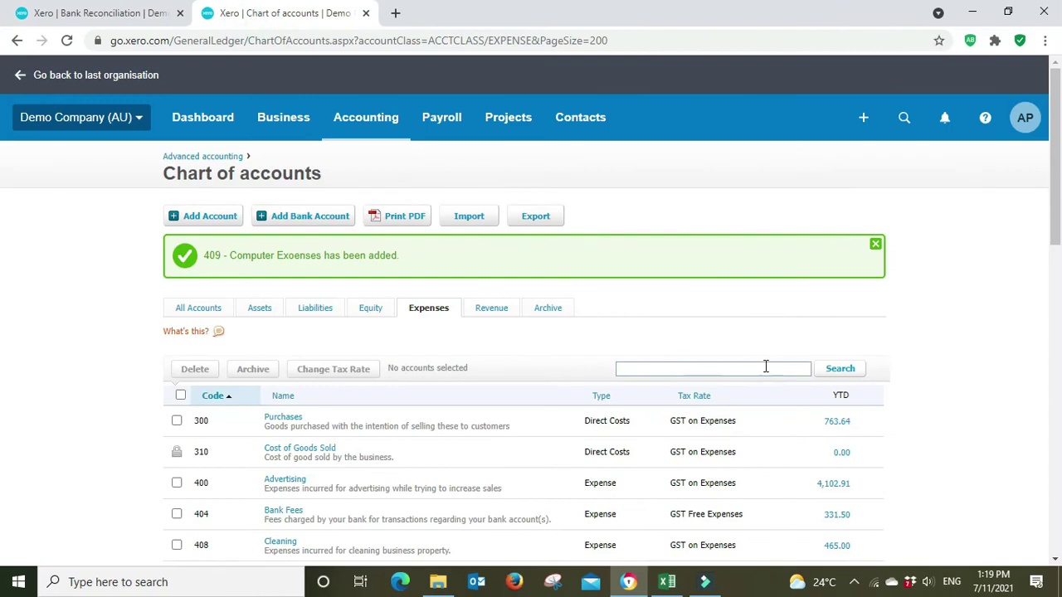
{"action": "scroll", "coordinate": [765, 369], "scroll_direction": "down", "scroll_amount": 1}
{"action": "scroll", "coordinate": [765, 374], "scroll_direction": "down", "scroll_amount": 1}
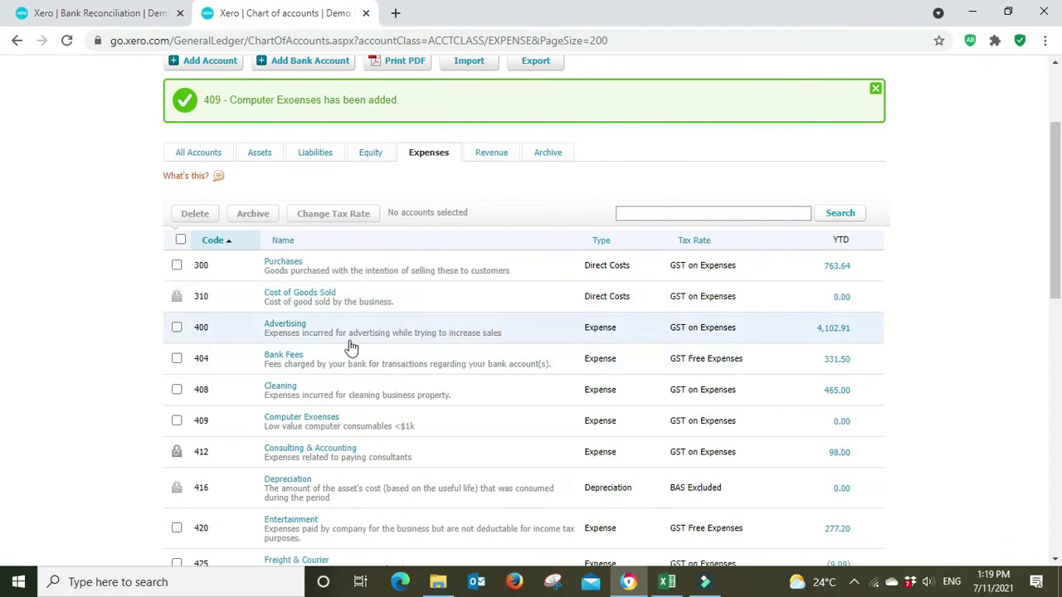
{"action": "left_click", "coordinate": [324, 420]}
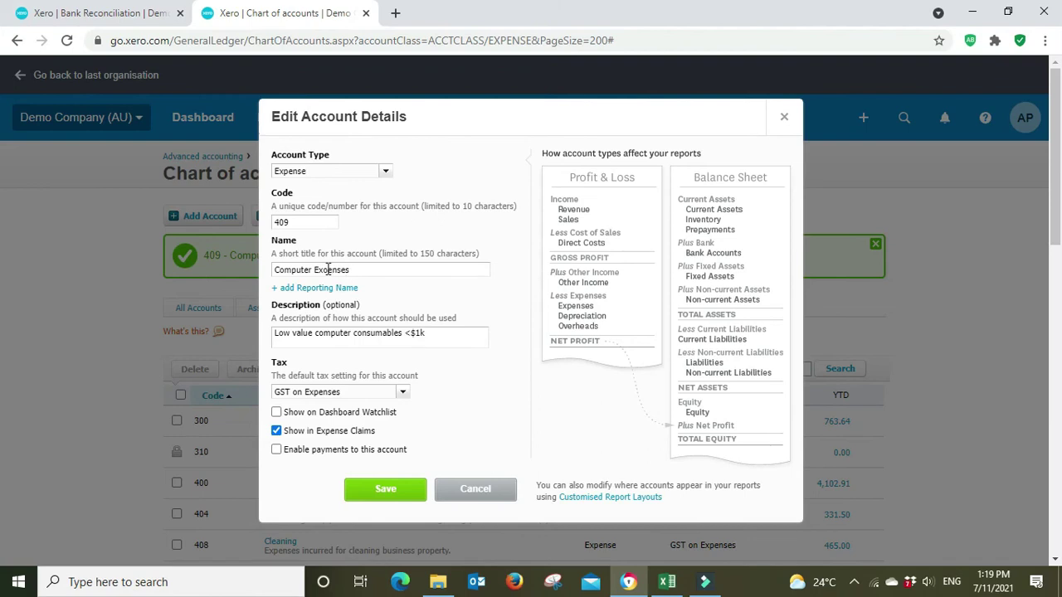
{"action": "left_click", "coordinate": [332, 270]}
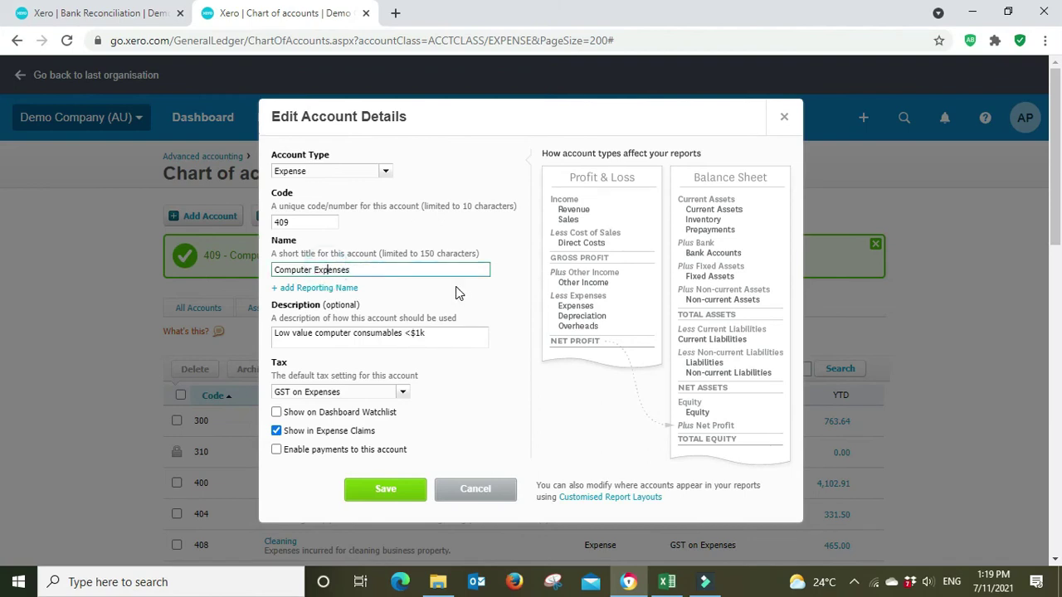
{"action": "left_click", "coordinate": [501, 305]}
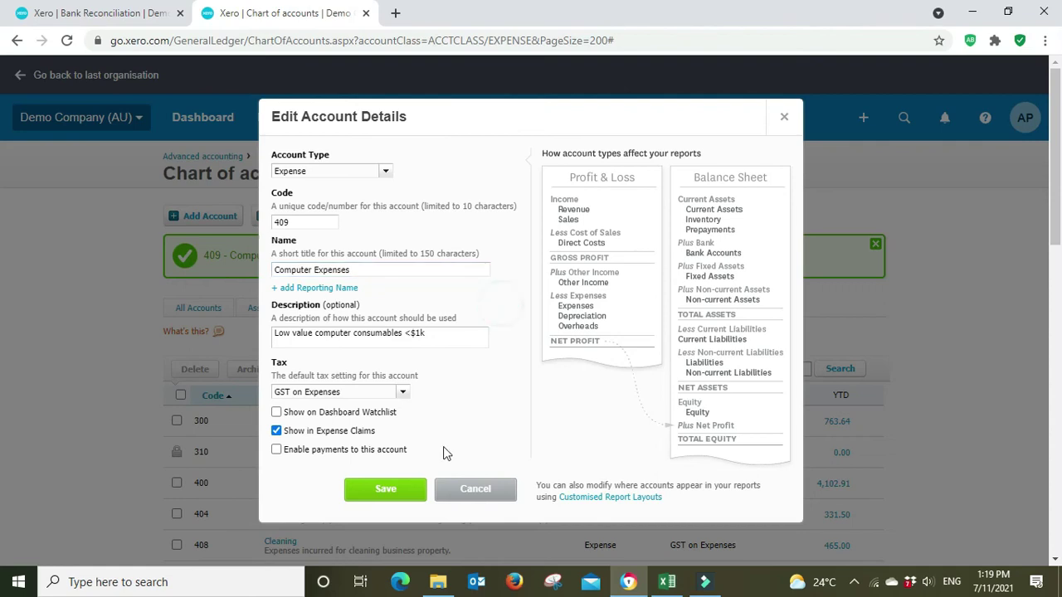
{"action": "left_click", "coordinate": [388, 491]}
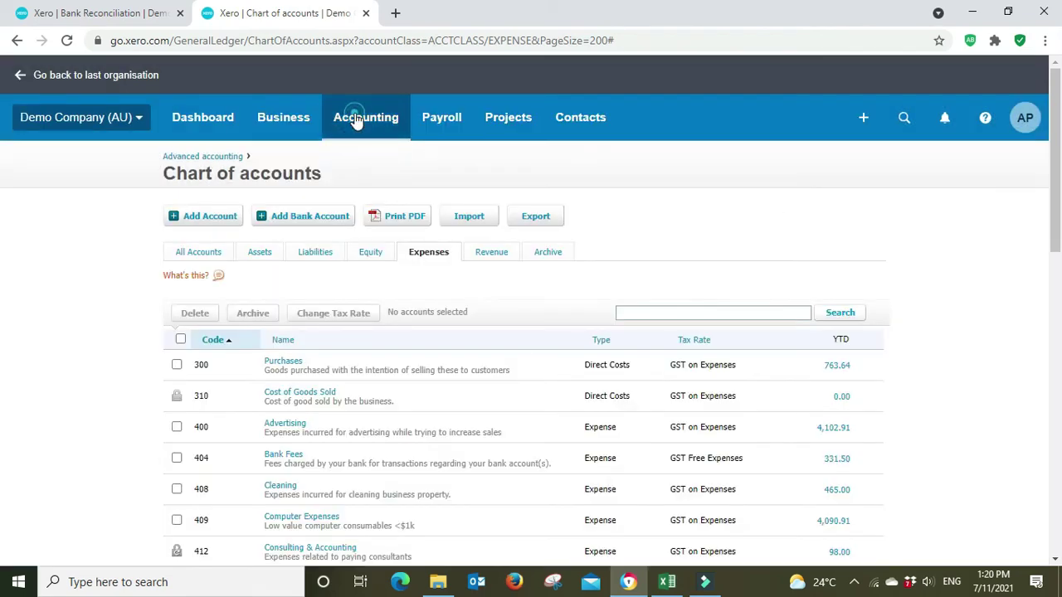
Step: Open the Profit and Loss report, dismiss its tip and run it for this financial year, 1 Jul 2021 to 30 Jun 2022
{"action": "left_click", "coordinate": [358, 119]}
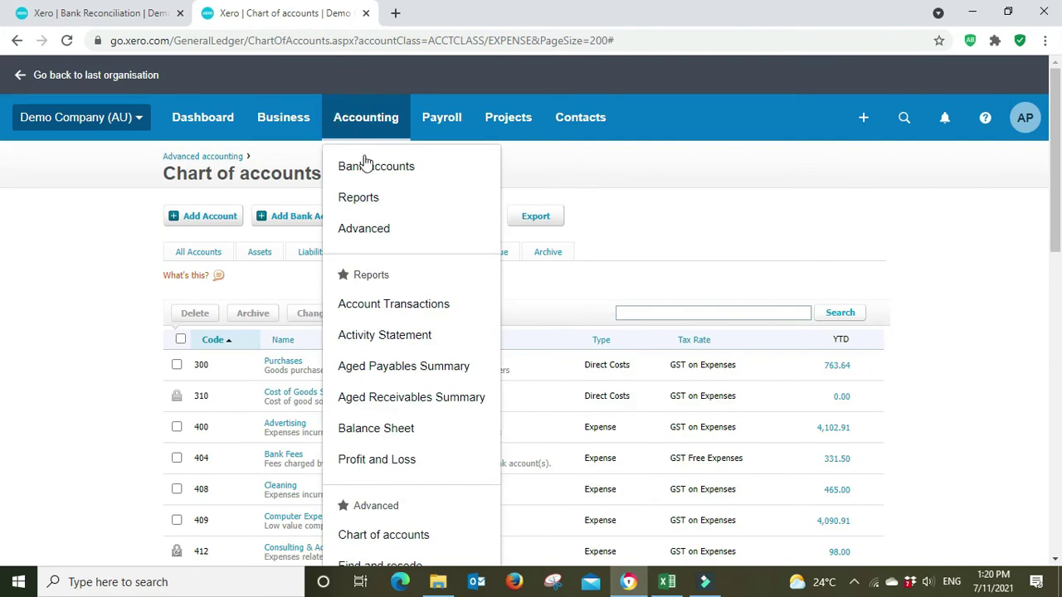
{"action": "left_click", "coordinate": [406, 462]}
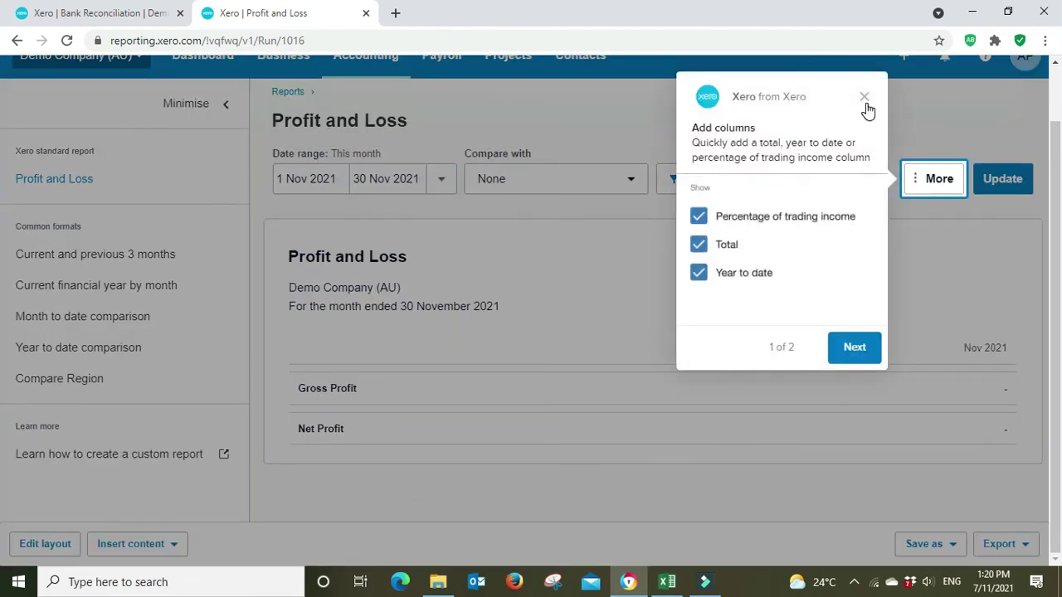
{"action": "left_click", "coordinate": [865, 101]}
{"action": "left_click", "coordinate": [440, 180]}
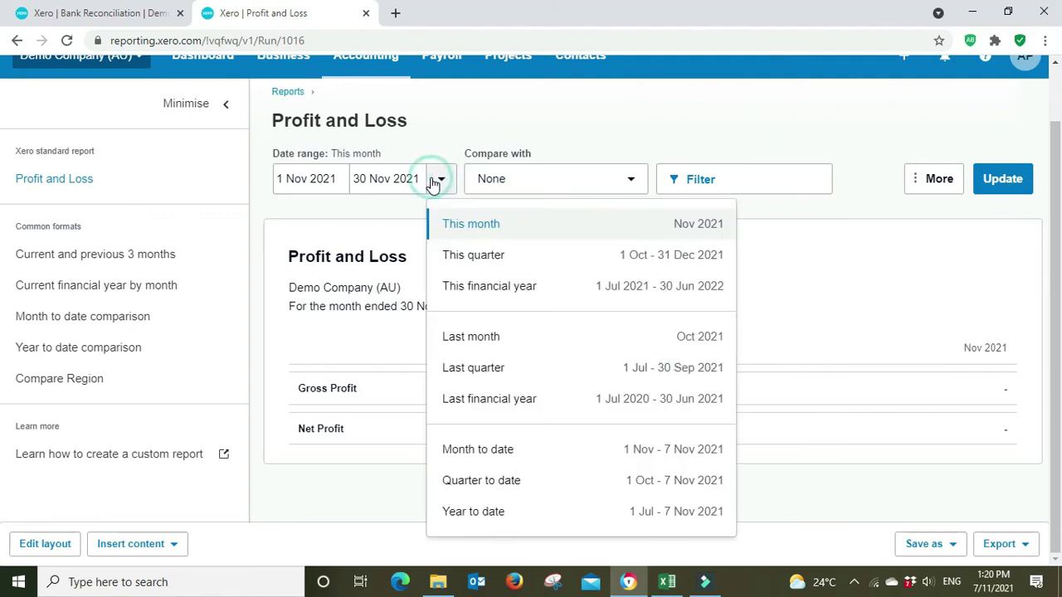
{"action": "left_click", "coordinate": [691, 286]}
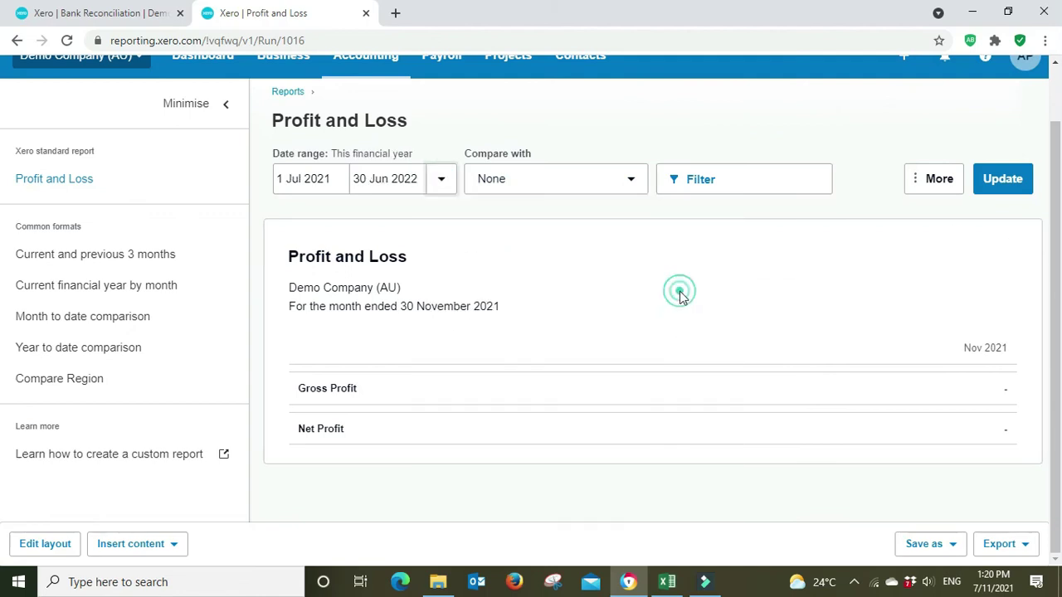
{"action": "left_click", "coordinate": [1008, 184]}
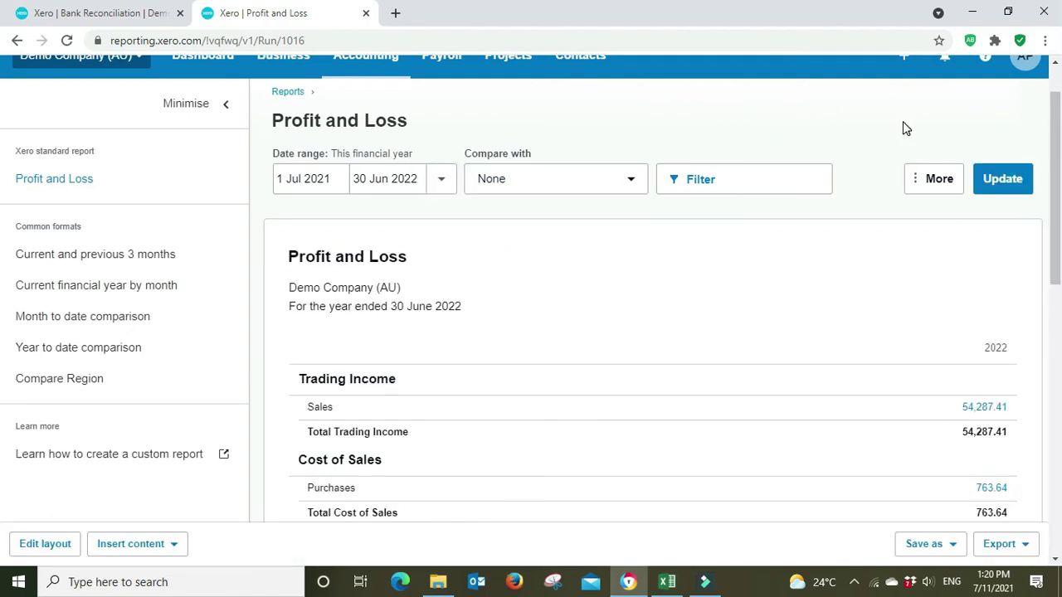
Step: Open the transactions behind the Computer Expenses amount in the Profit and Loss report in a new browser tab and view them
{"action": "scroll", "coordinate": [835, 260], "scroll_direction": "down", "scroll_amount": 5}
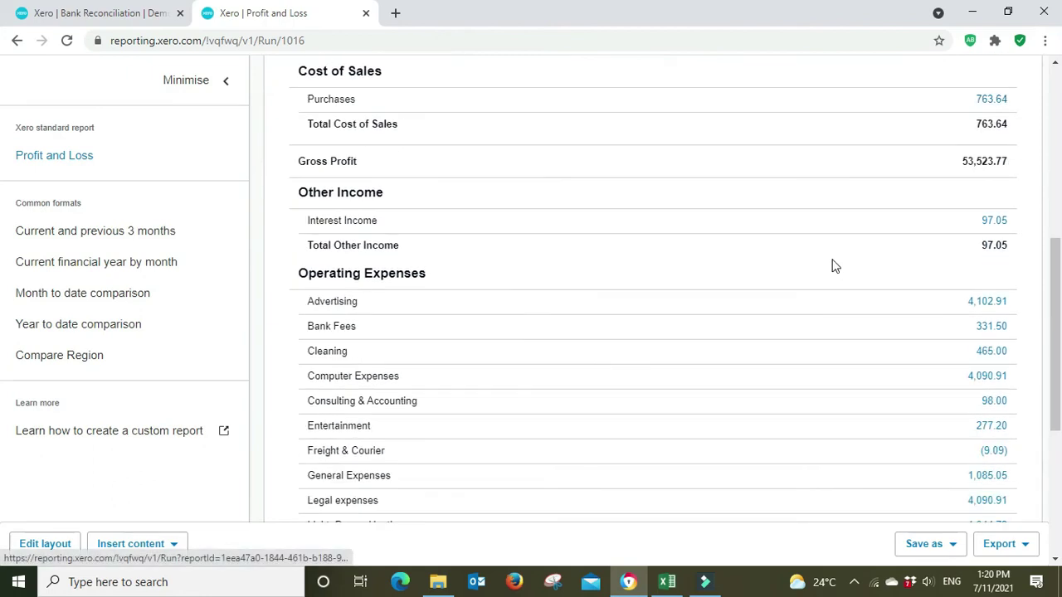
{"action": "right_click", "coordinate": [993, 384]}
{"action": "left_click", "coordinate": [978, 391]}
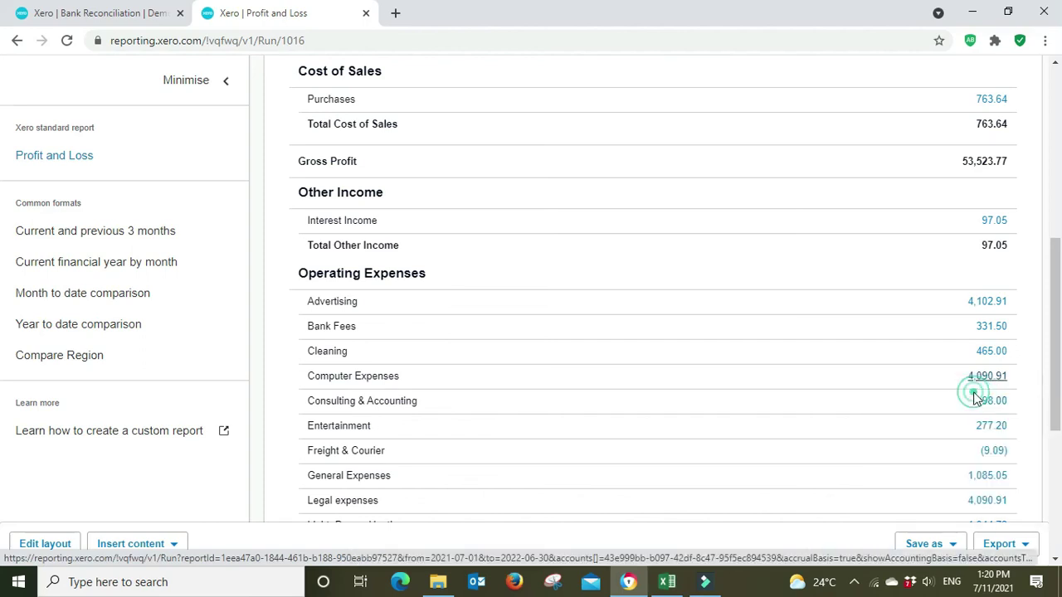
{"action": "left_click", "coordinate": [482, 13]}
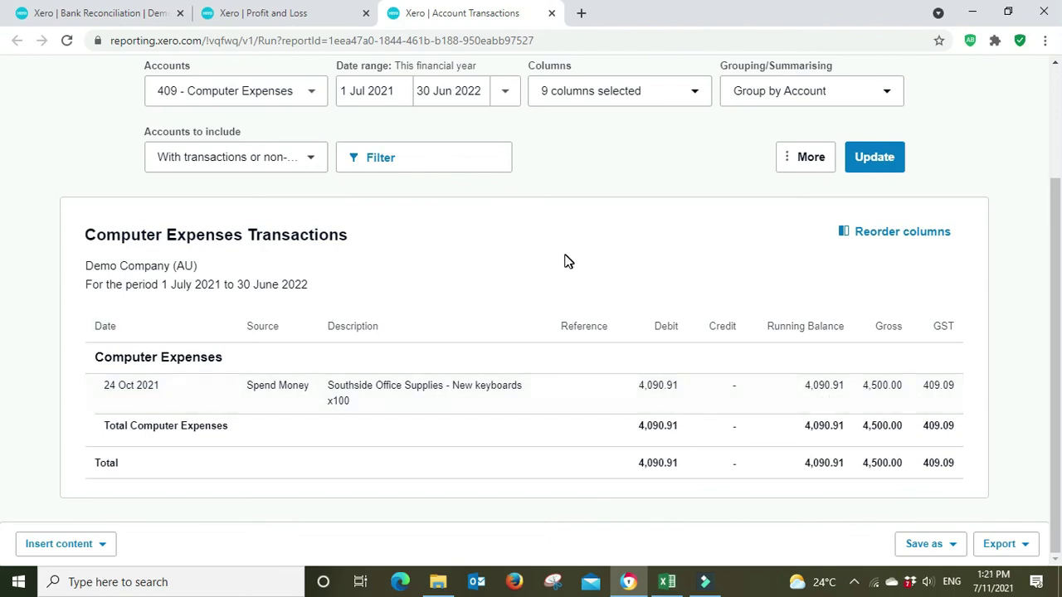
Step: Go from the Computer Expenses transactions report back to the chart of accounts
{"action": "scroll", "coordinate": [564, 261], "scroll_direction": "up", "scroll_amount": 2}
{"action": "left_click", "coordinate": [368, 121]}
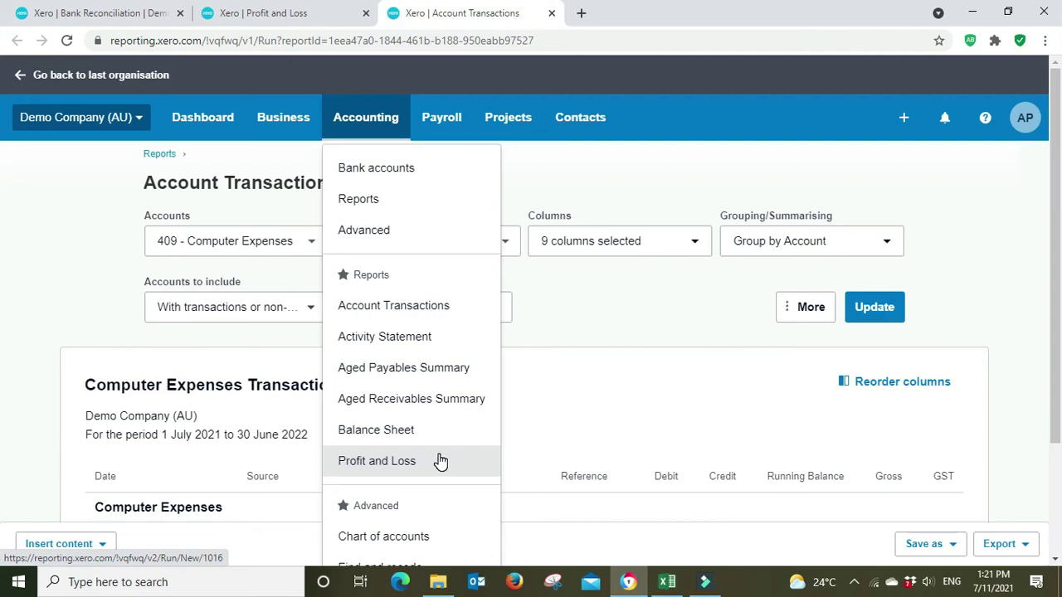
{"action": "scroll", "coordinate": [440, 462], "scroll_direction": "down", "scroll_amount": 2}
{"action": "left_click", "coordinate": [398, 391]}
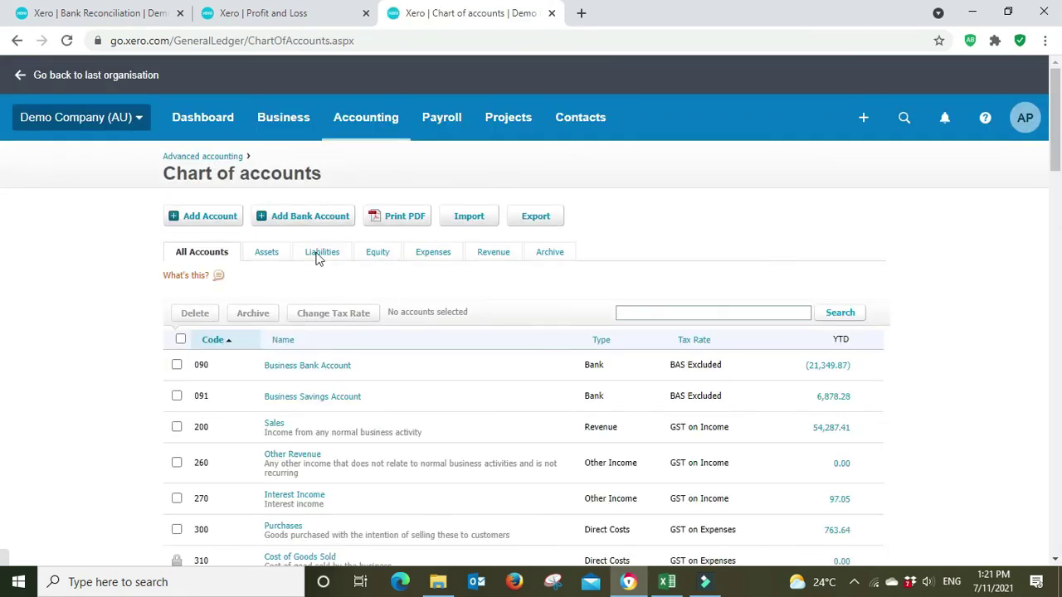
Step: Review the blank new account form and its guide to how account types affect reports, cancel it and look through the account list
{"action": "left_click", "coordinate": [266, 253]}
{"action": "left_click", "coordinate": [201, 217]}
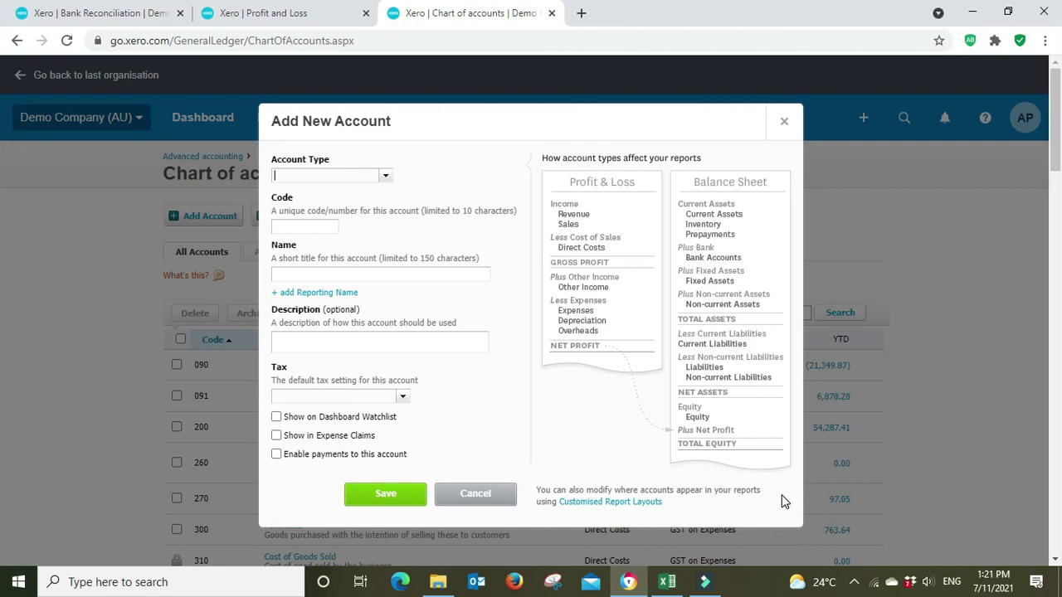
{"action": "left_click", "coordinate": [476, 494]}
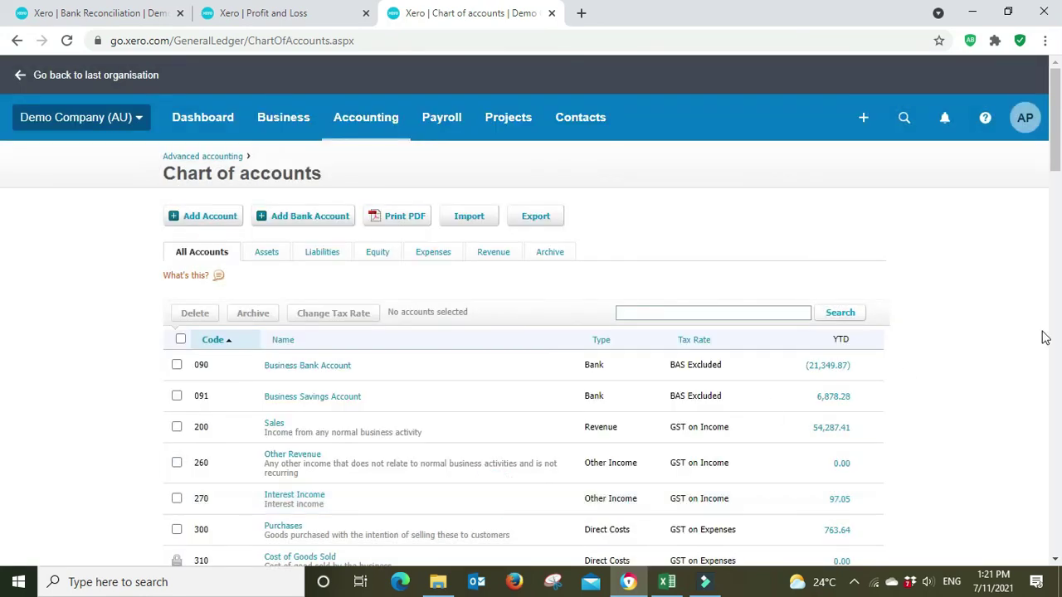
{"action": "scroll", "coordinate": [1043, 338], "scroll_direction": "down", "scroll_amount": 2}
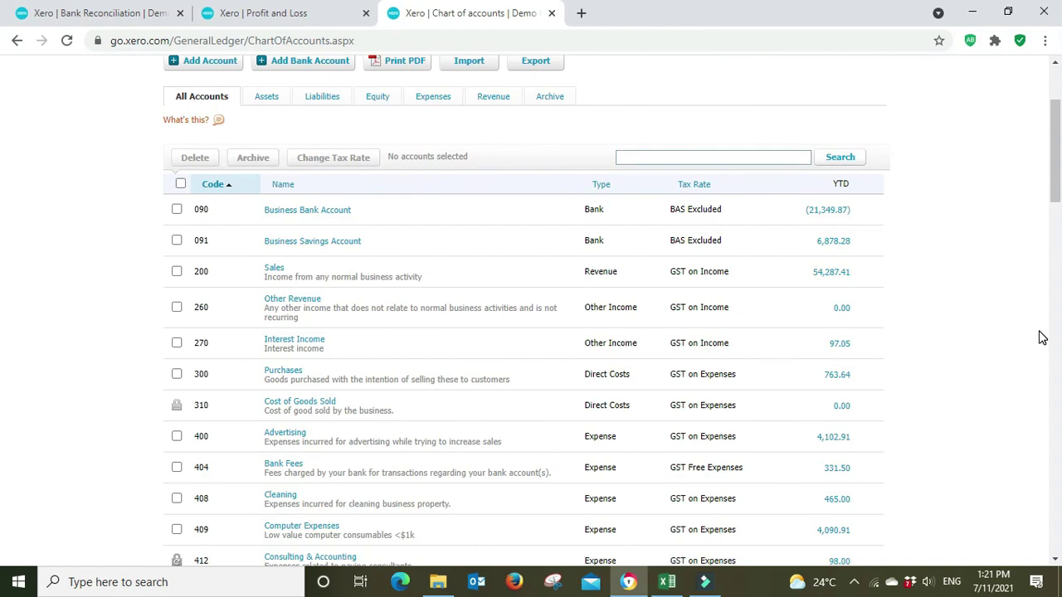